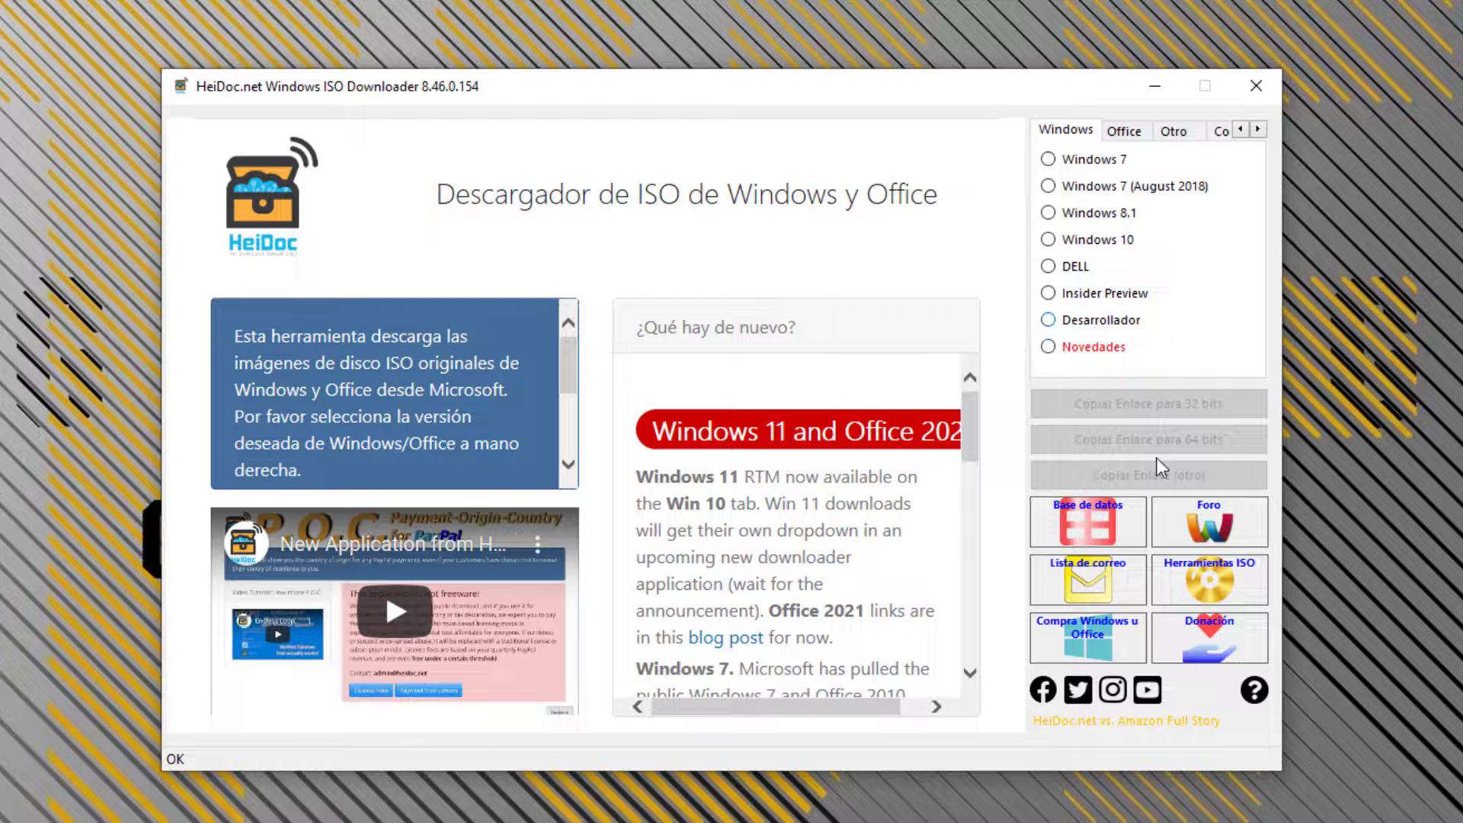
left_click(1227, 577)
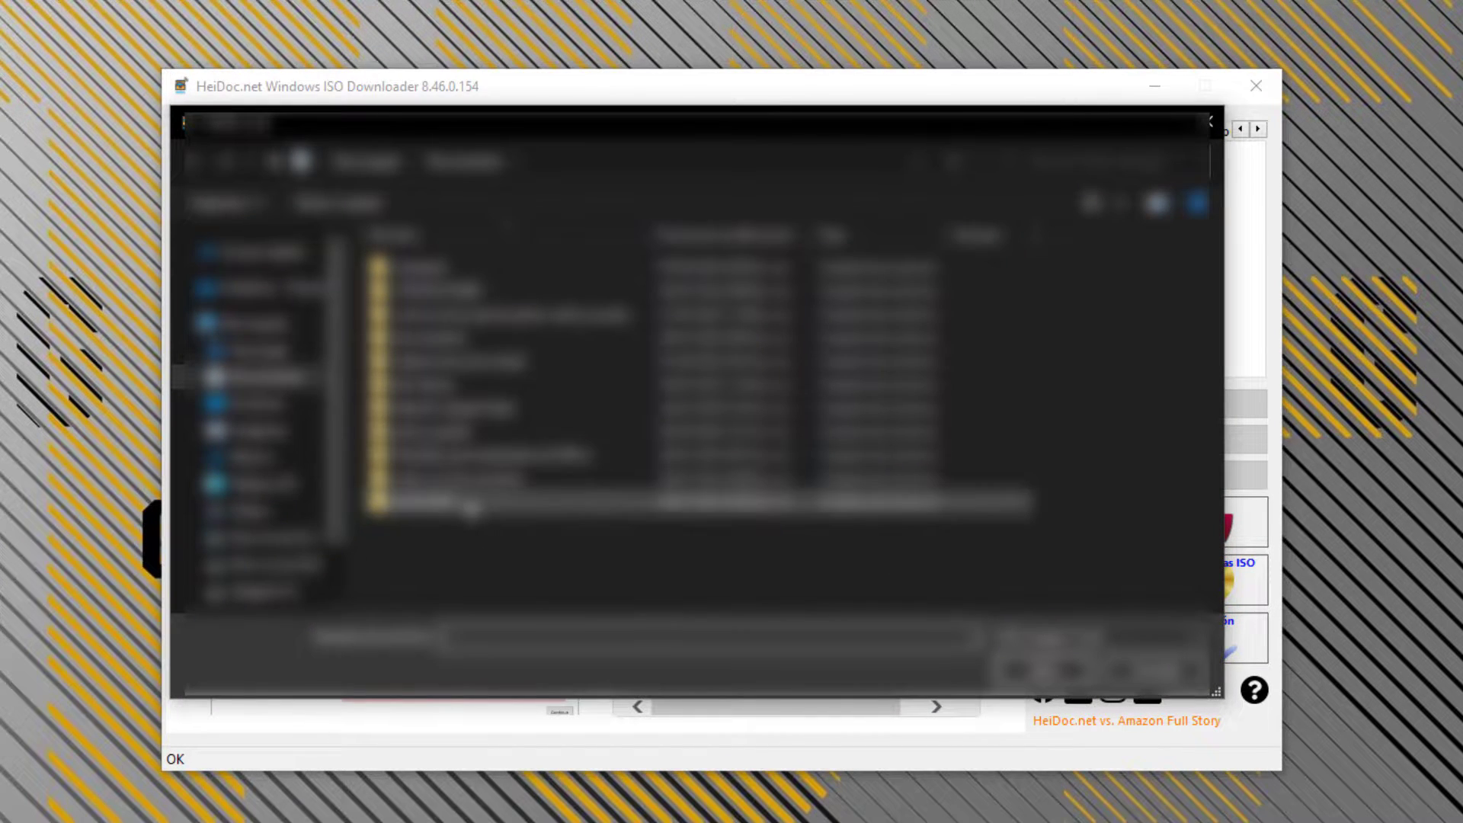
left_click(472, 506)
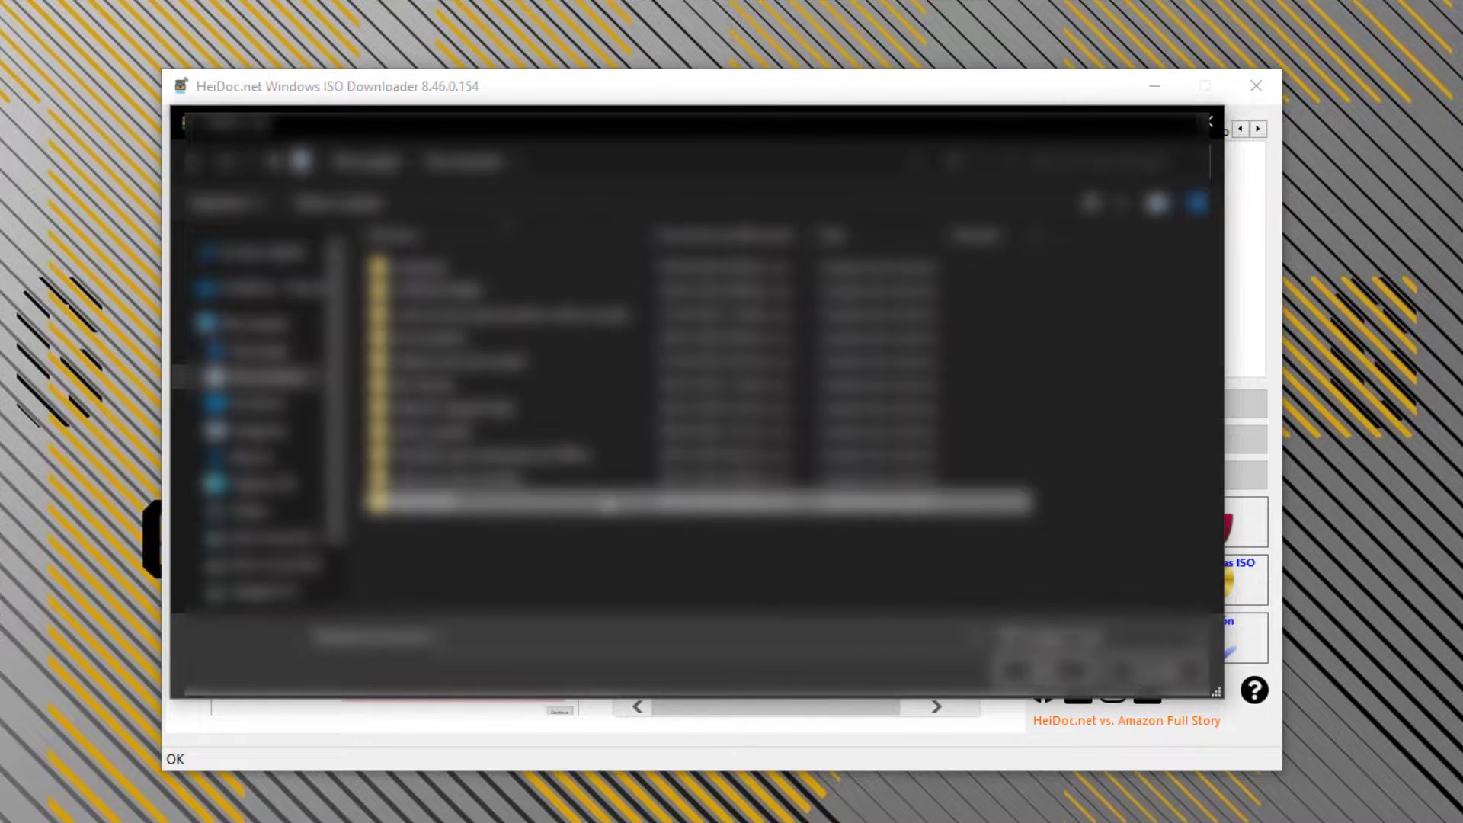
double_click(610, 504)
double_click(497, 317)
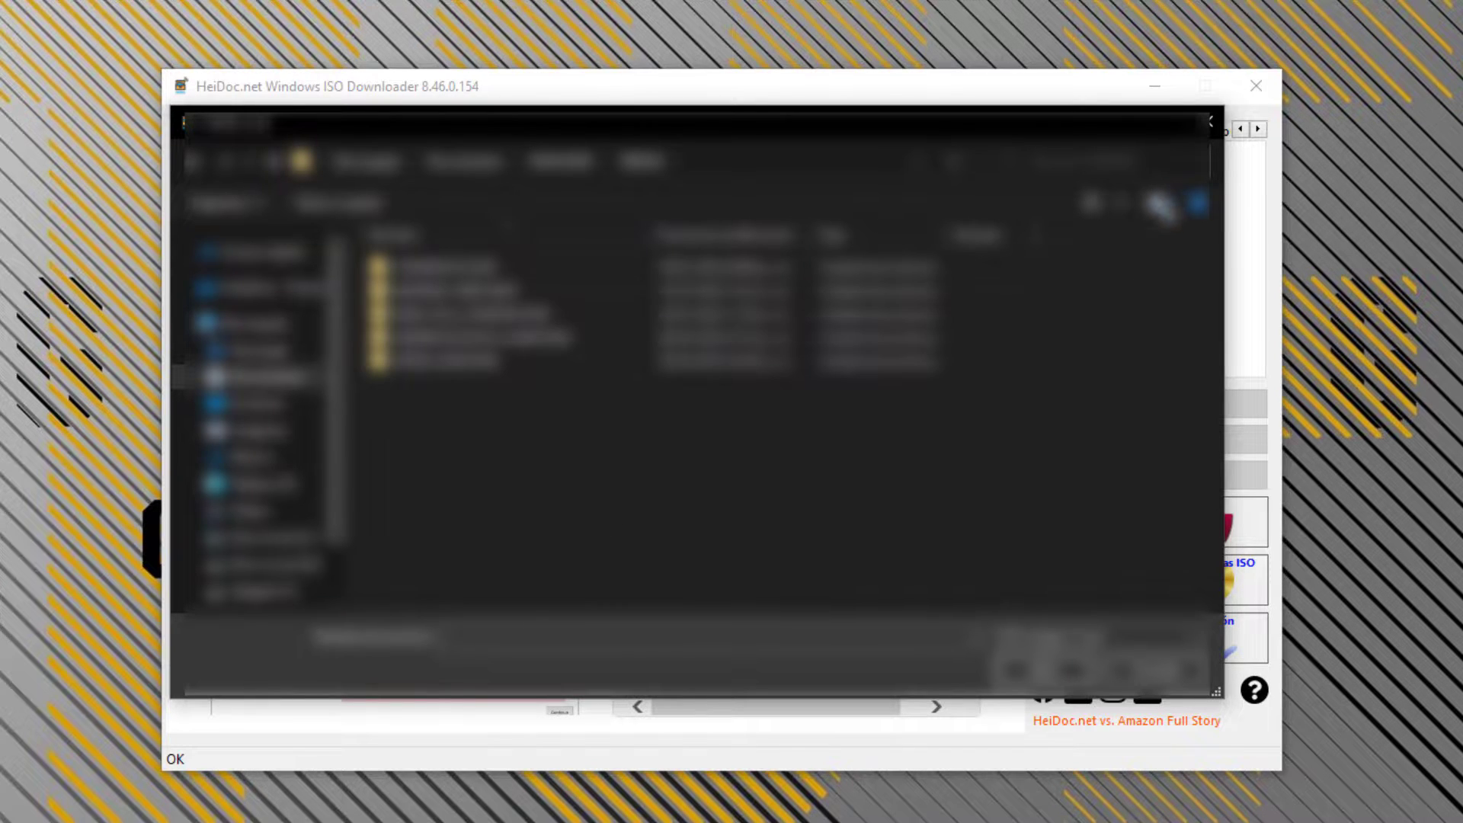
left_click(1209, 120)
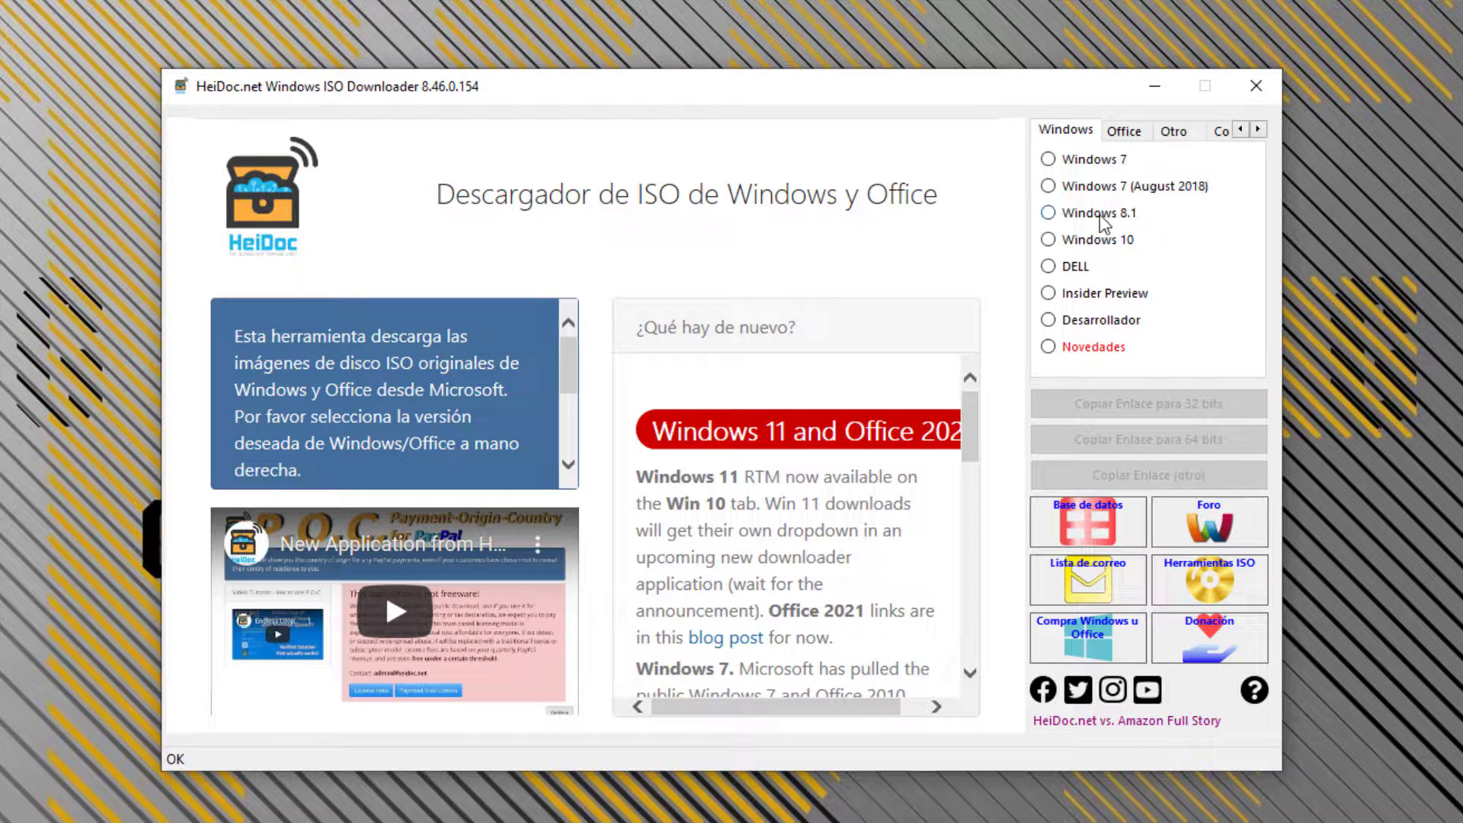
Choose Windows 10 and confirm the Windows 10 Home/Pro edition of Version 21H2 (November 2021 Update).
left_click(1100, 240)
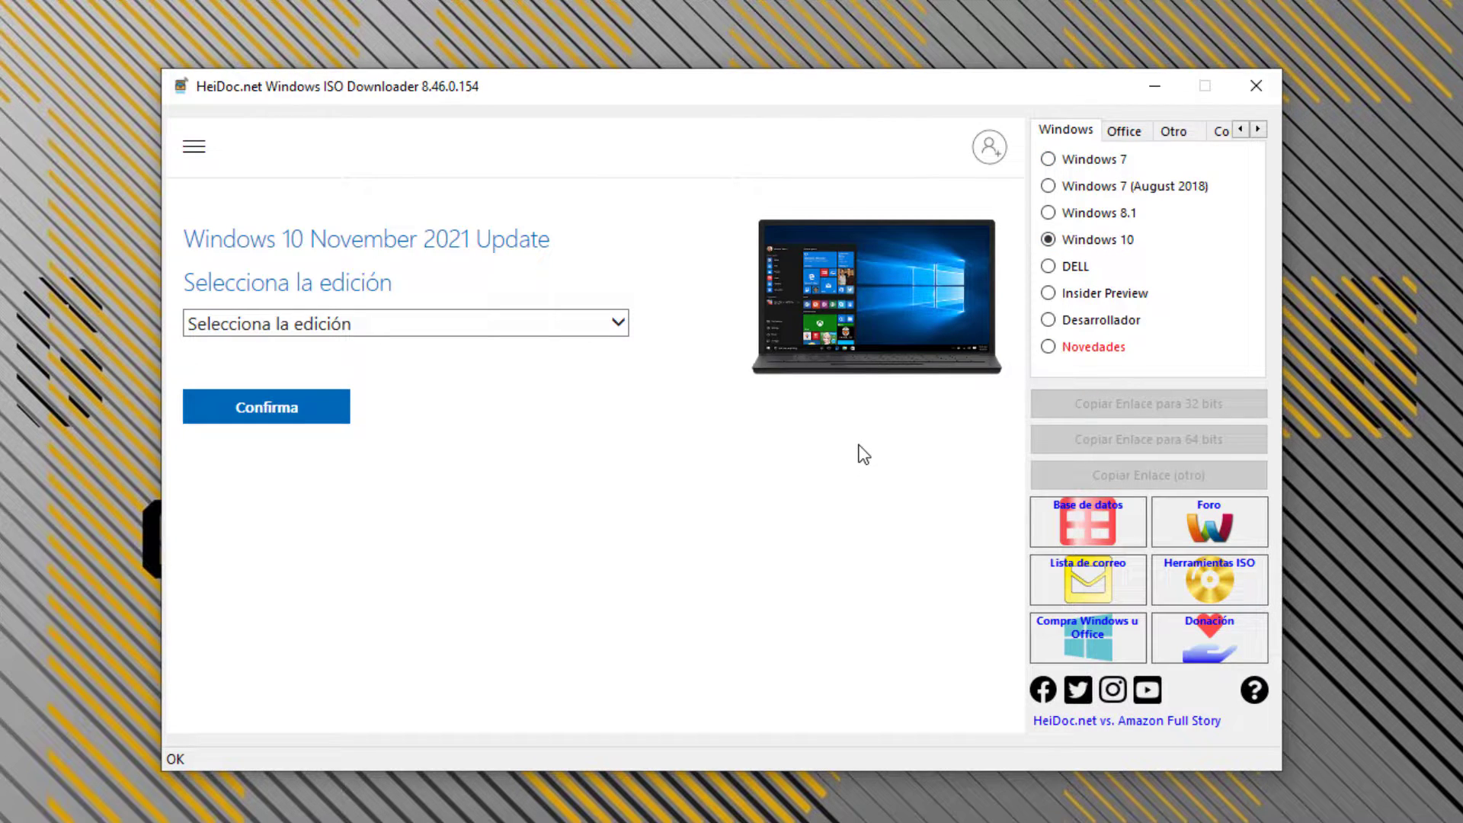
left_click(430, 318)
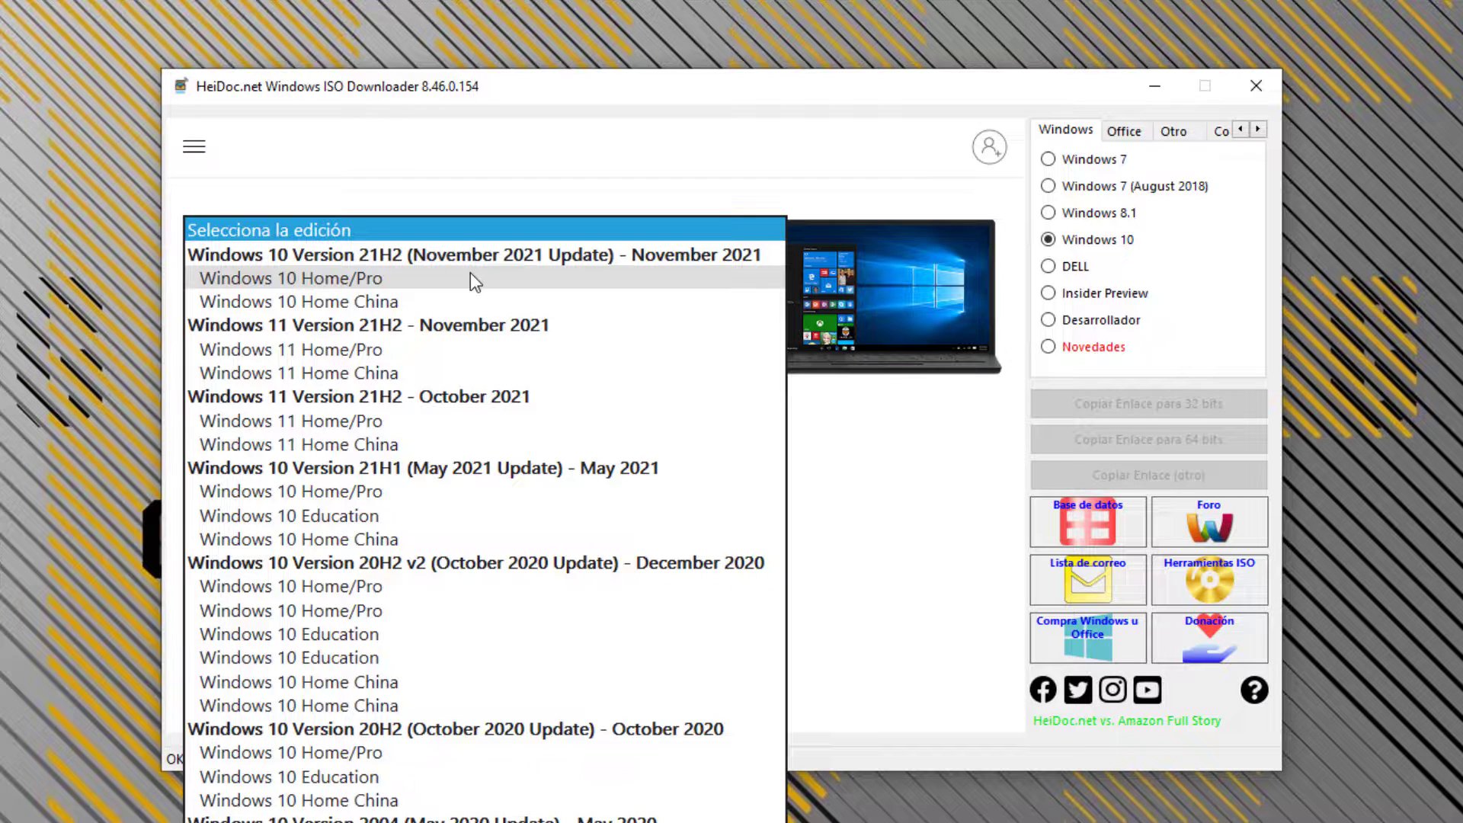
left_click(286, 278)
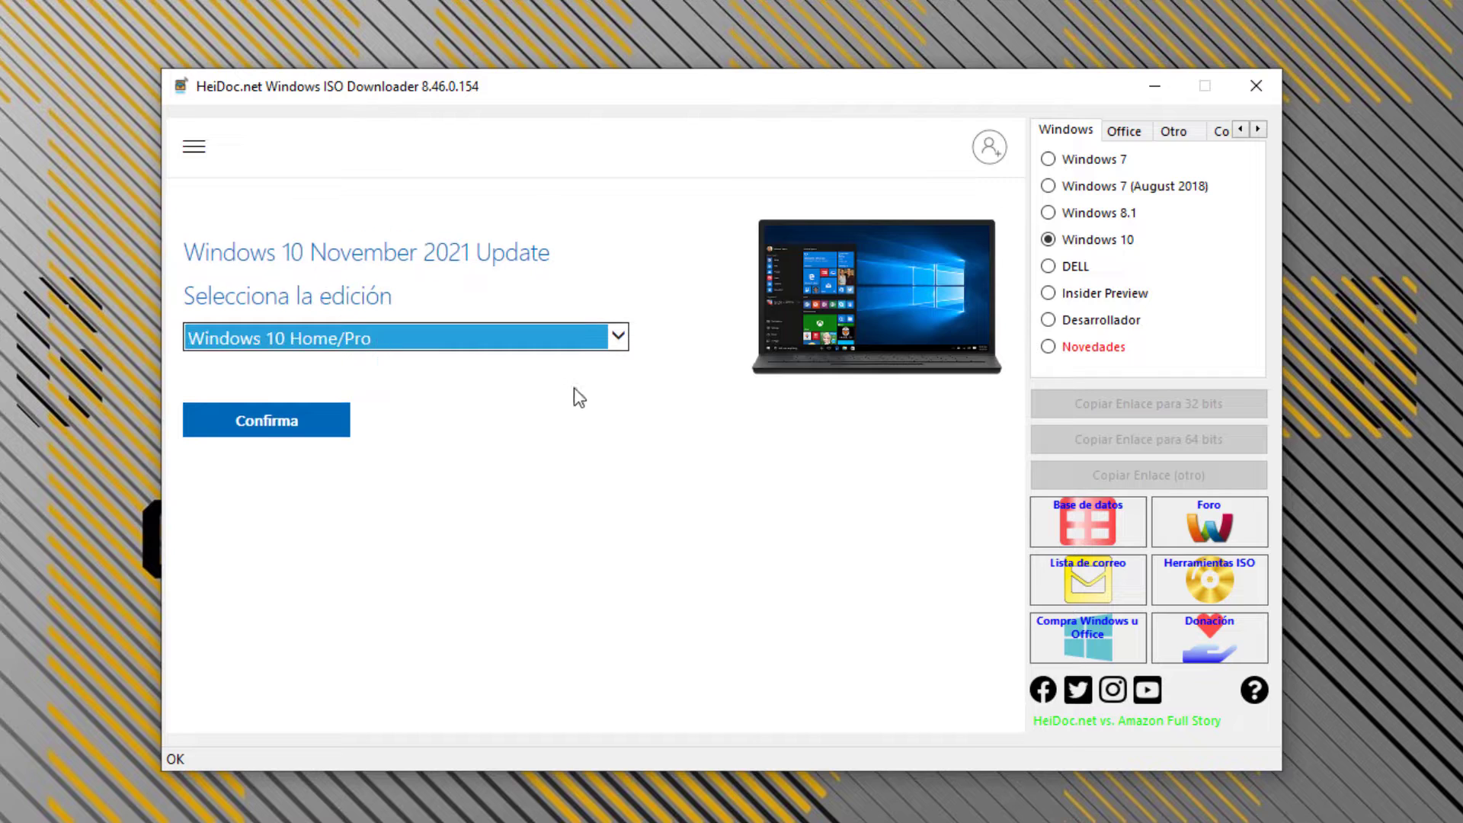
left_click(275, 429)
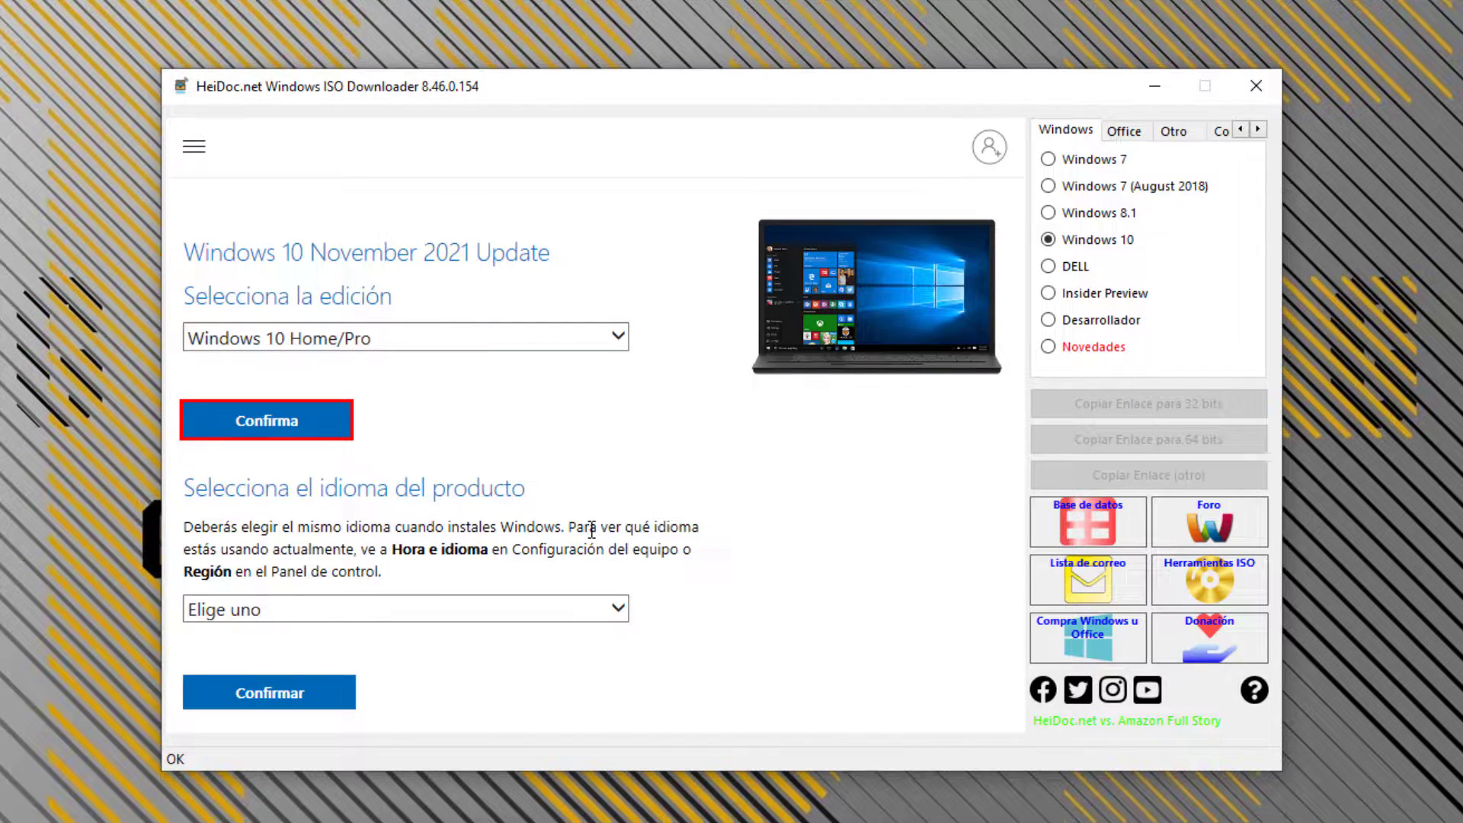
Set the product language to Español (México) and confirm it to request the download links.
left_click(505, 607)
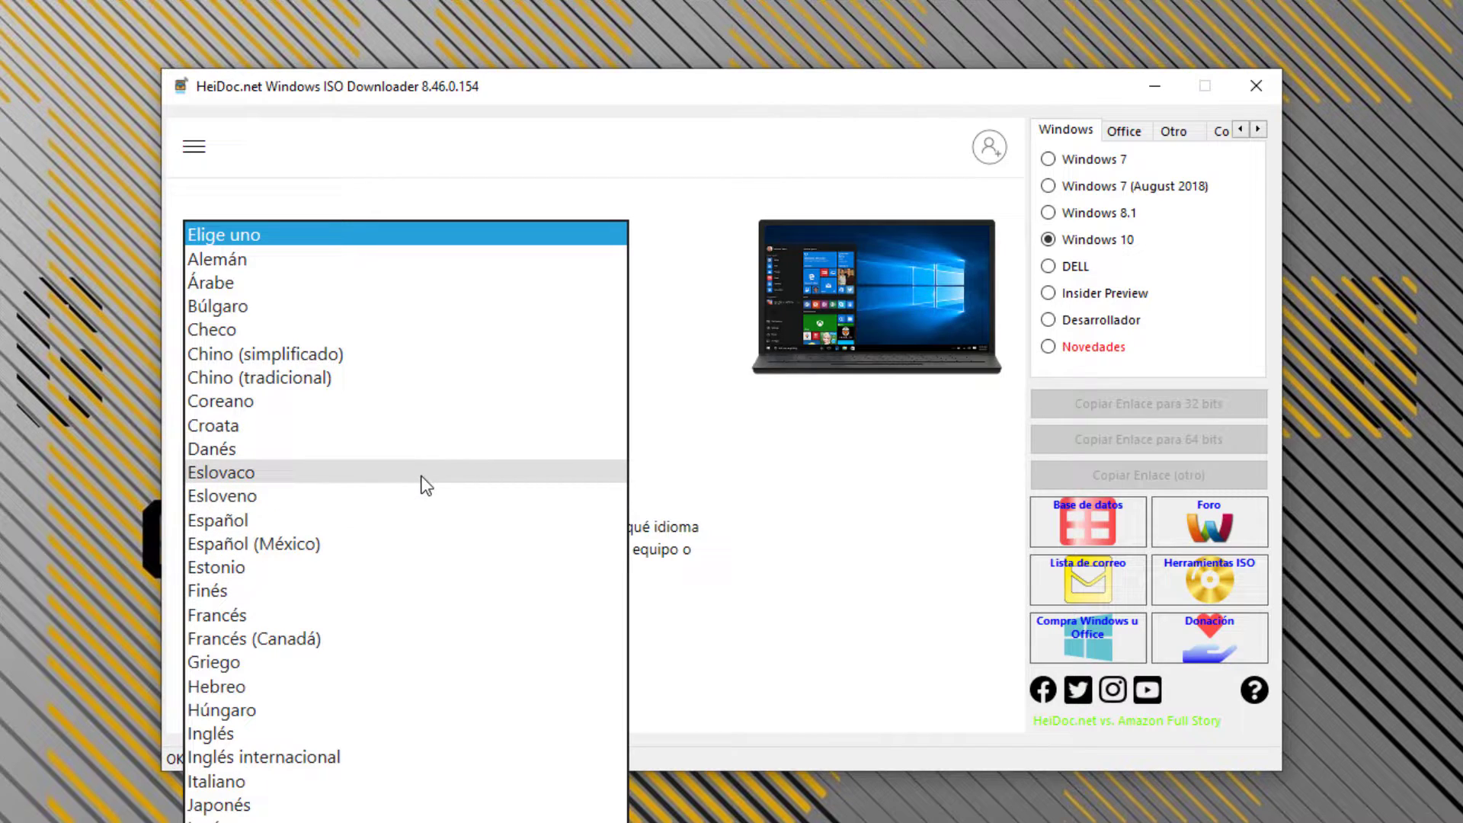
left_click(245, 547)
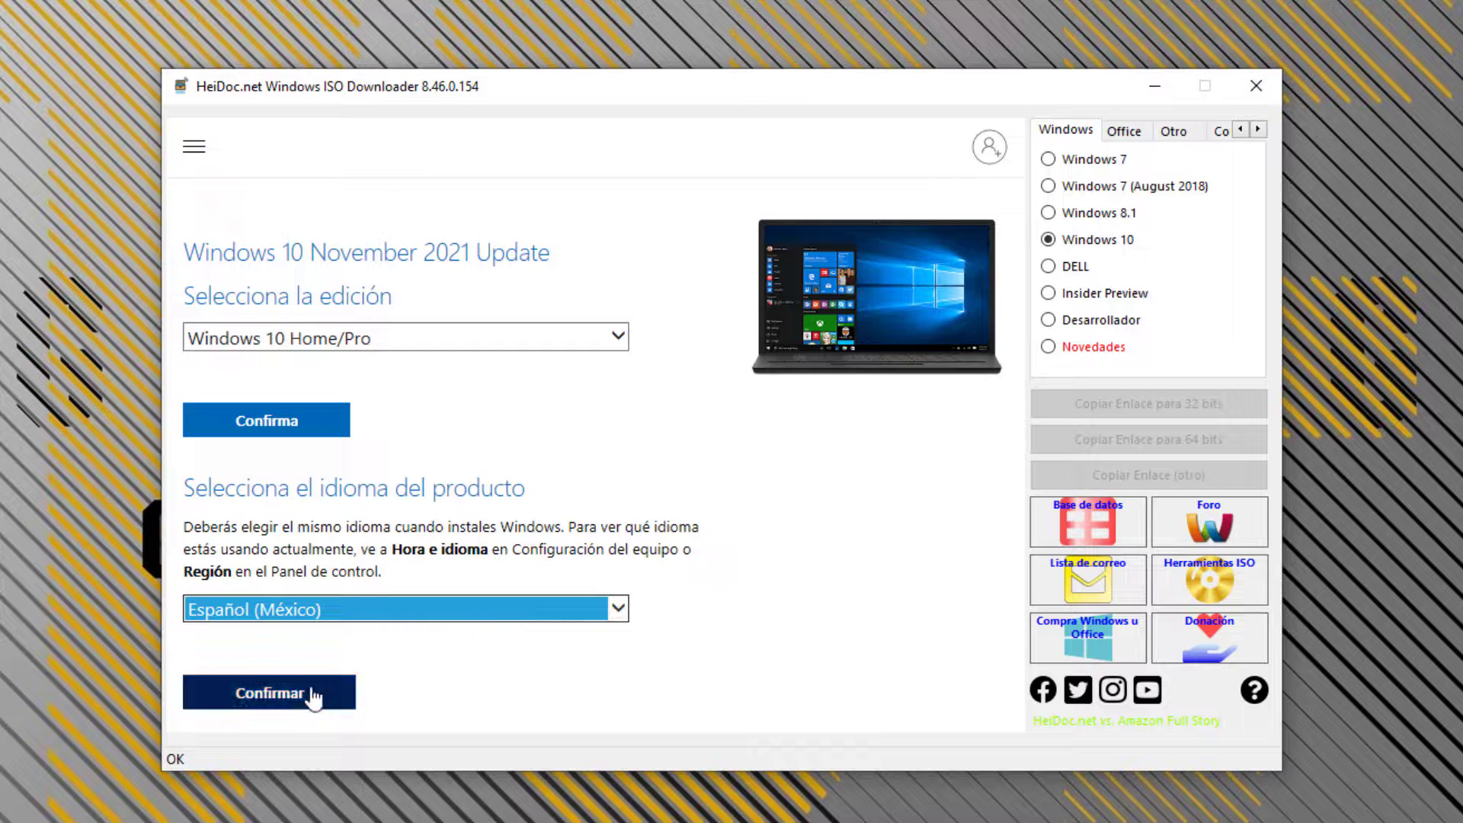
left_click(290, 698)
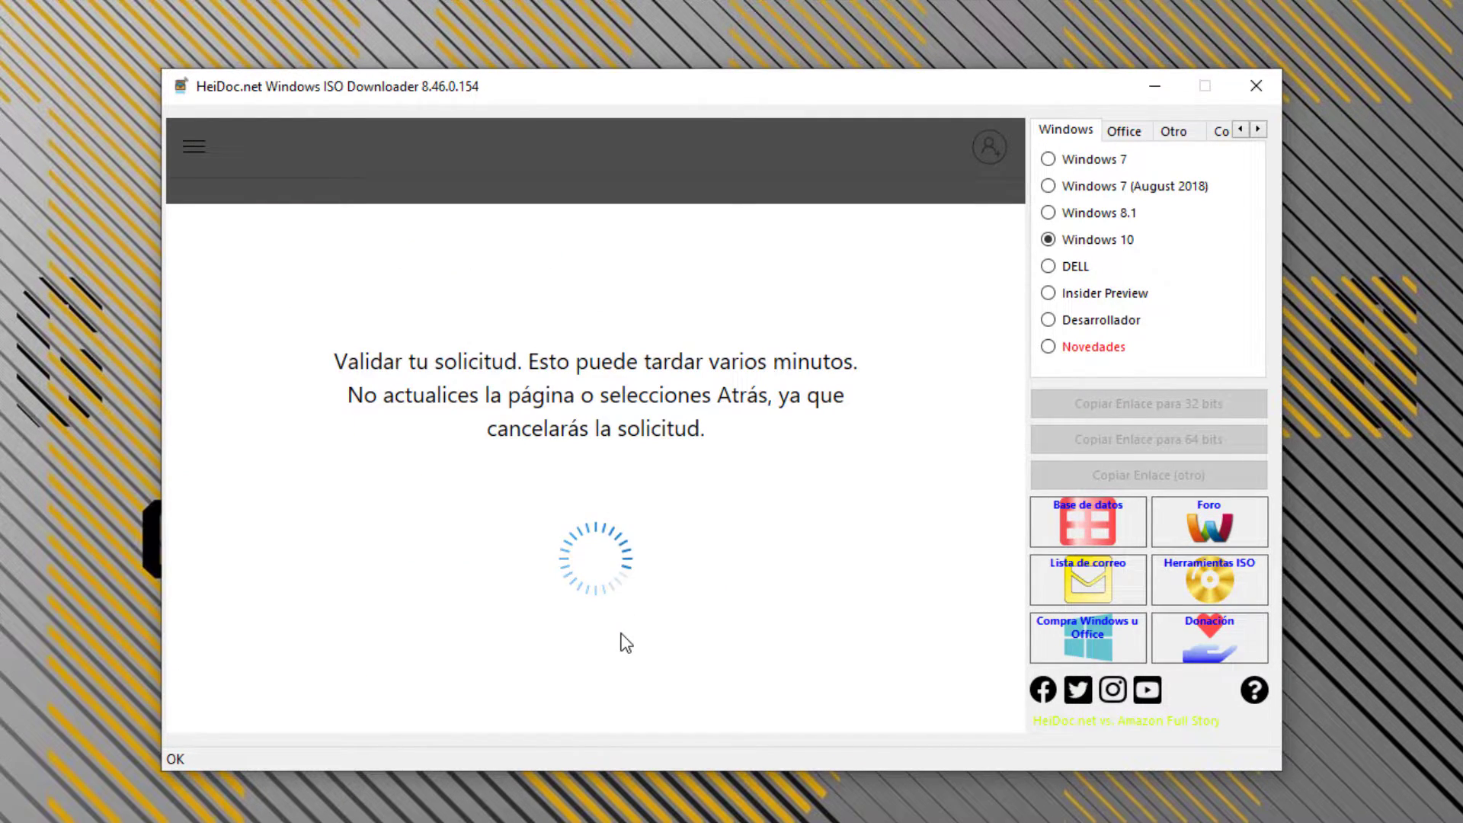
scroll(616, 637, "up", 1)
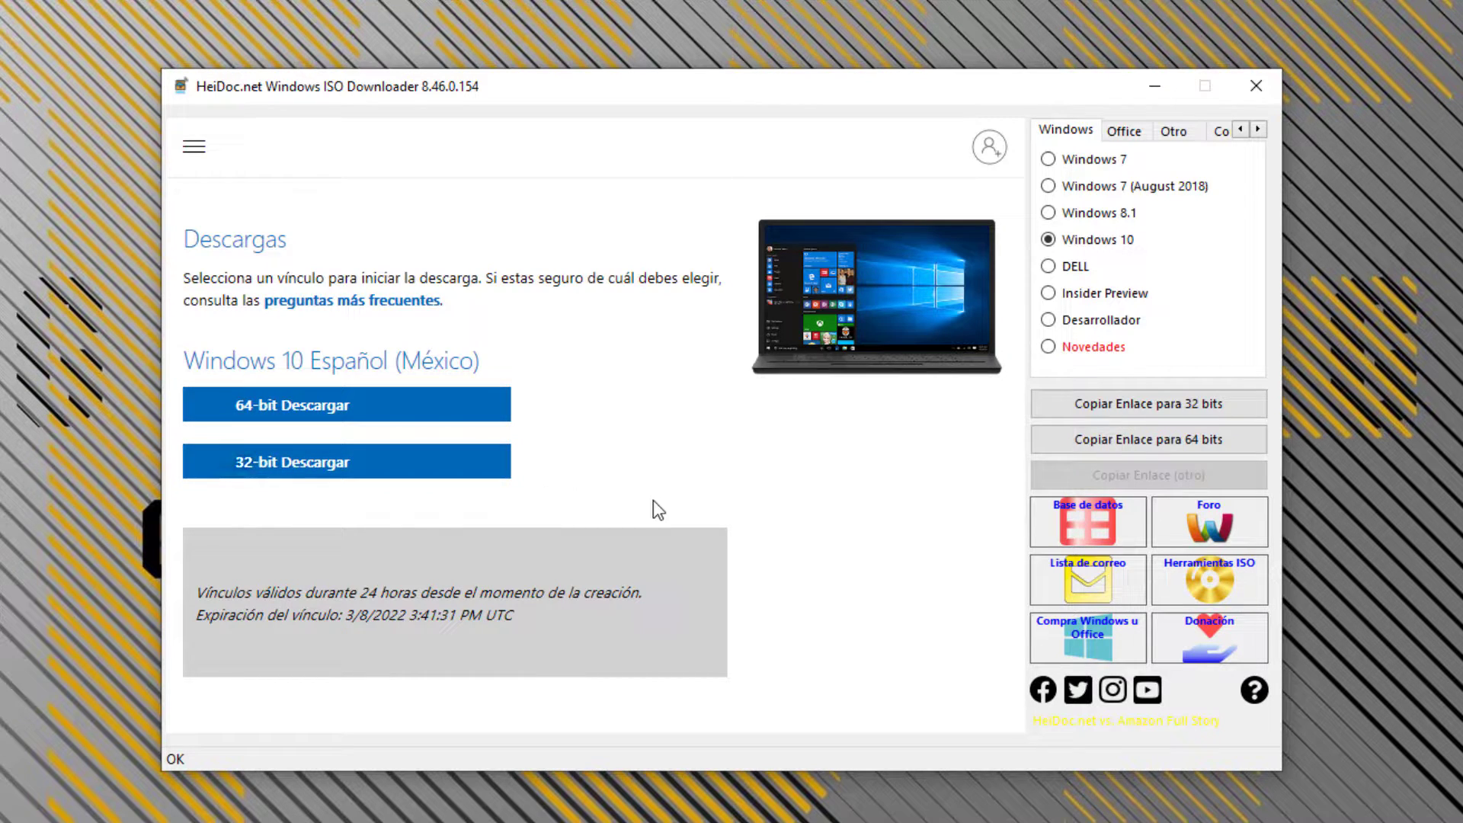
Start saving the 64-bit ISO as Win10_21H2_Spanish(Mexico)_x64 in the Descargas folder, and cancel the running download.
left_click(317, 416)
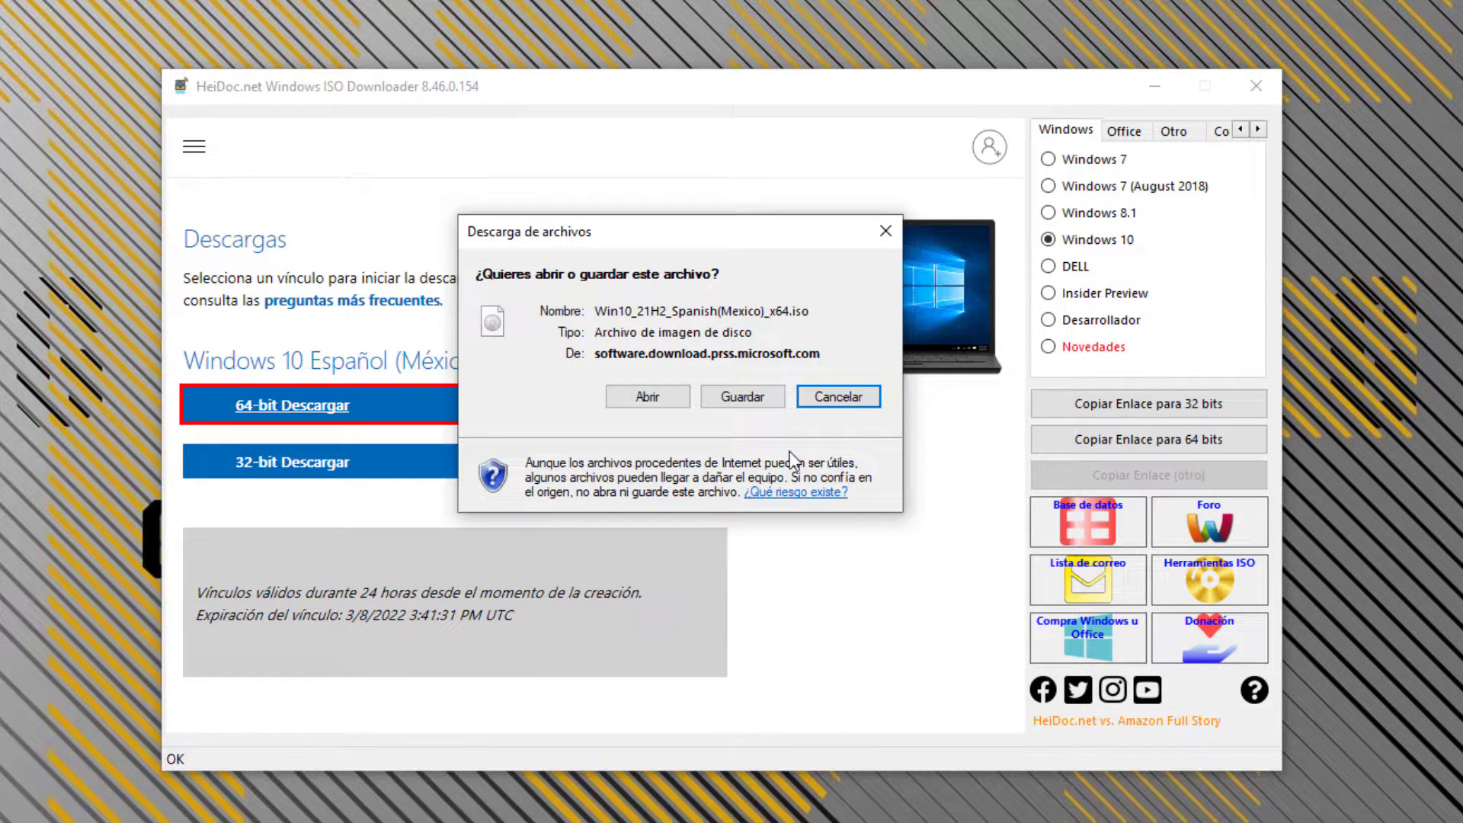
left_click(753, 399)
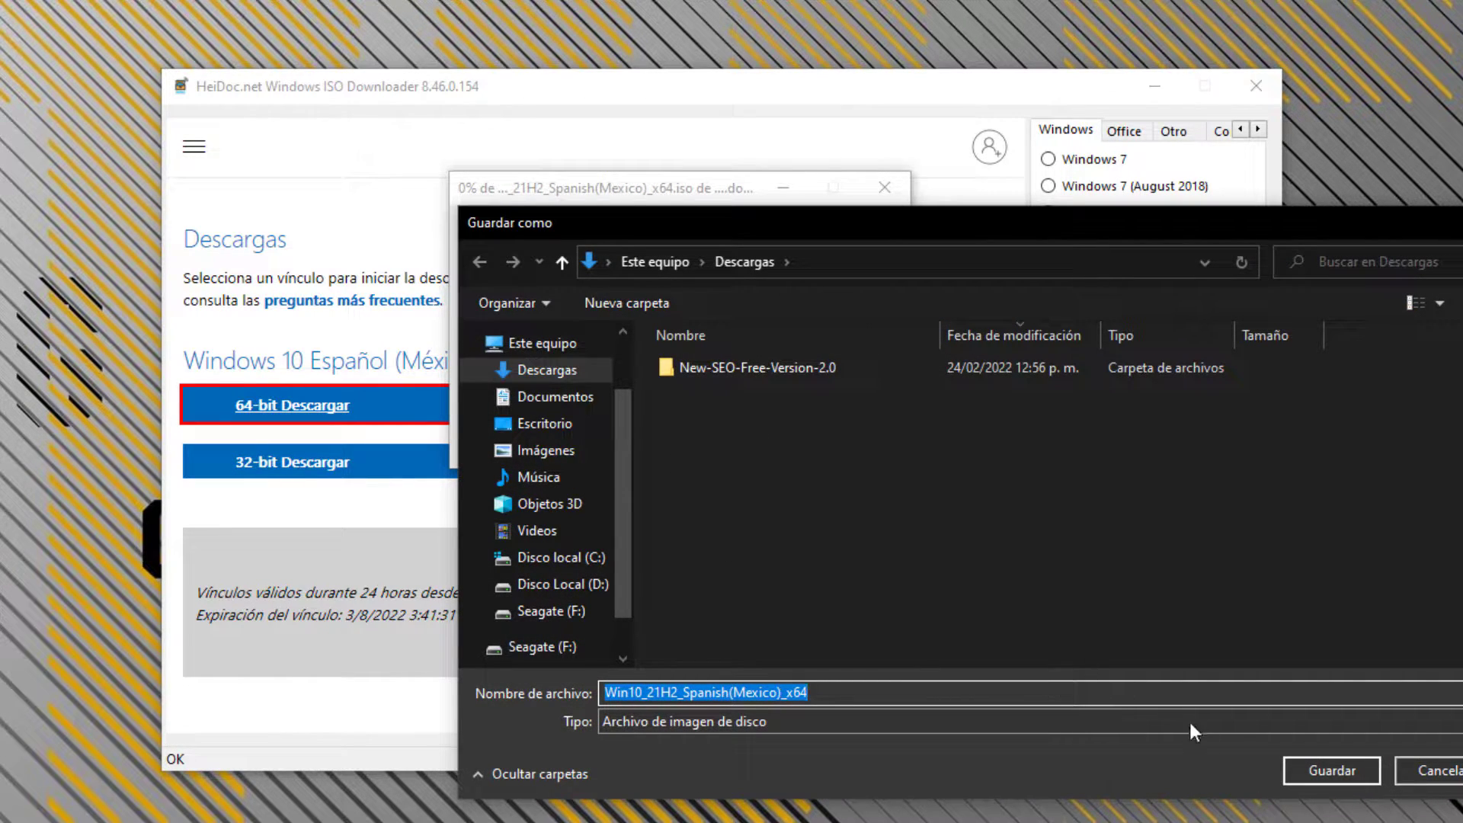
left_click(1346, 771)
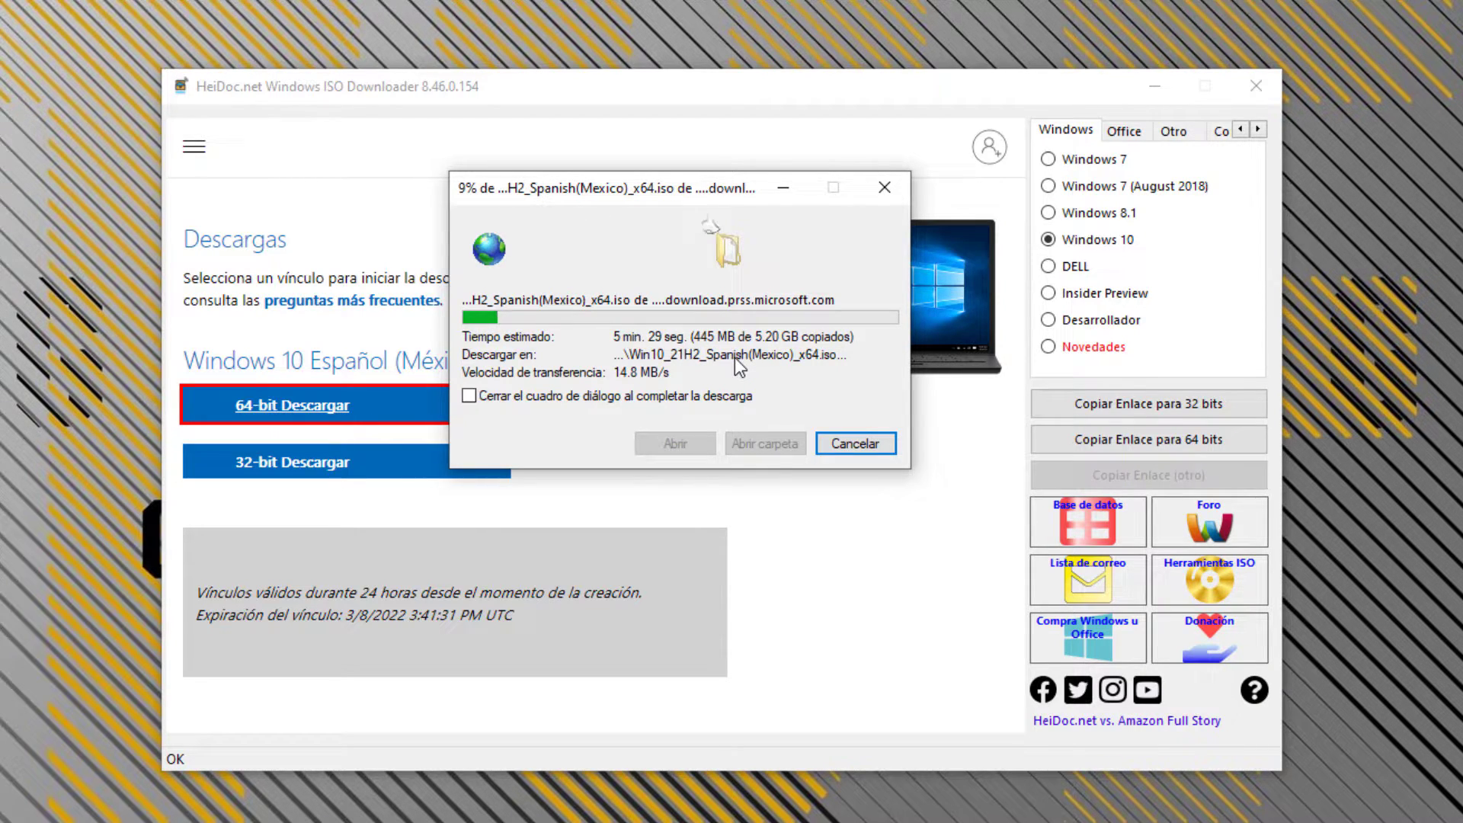
left_click(870, 445)
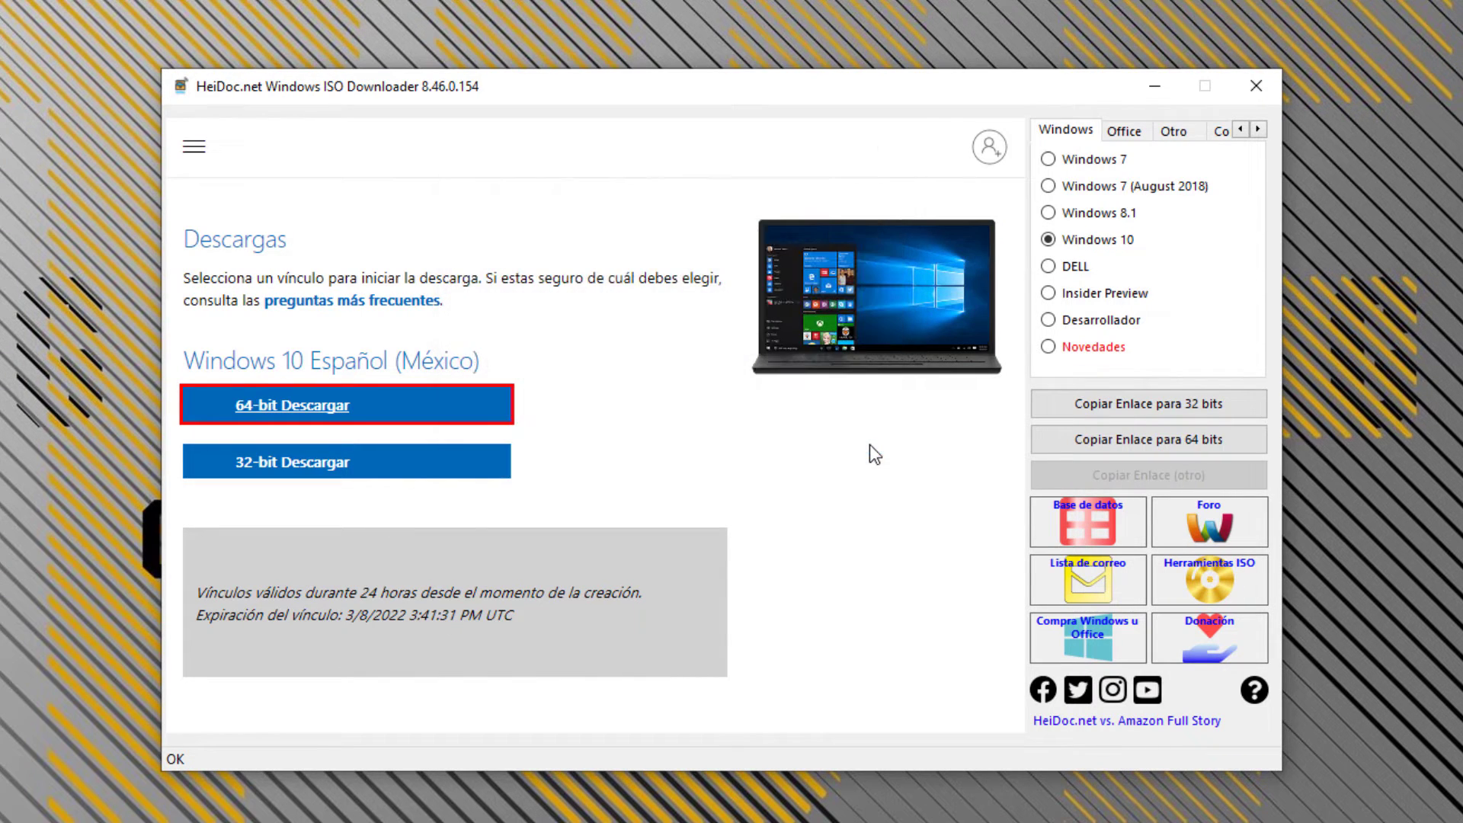
Switch to the Office products and choose Office 2019 with the Office 2019 Professional Plus edition.
left_click(1124, 131)
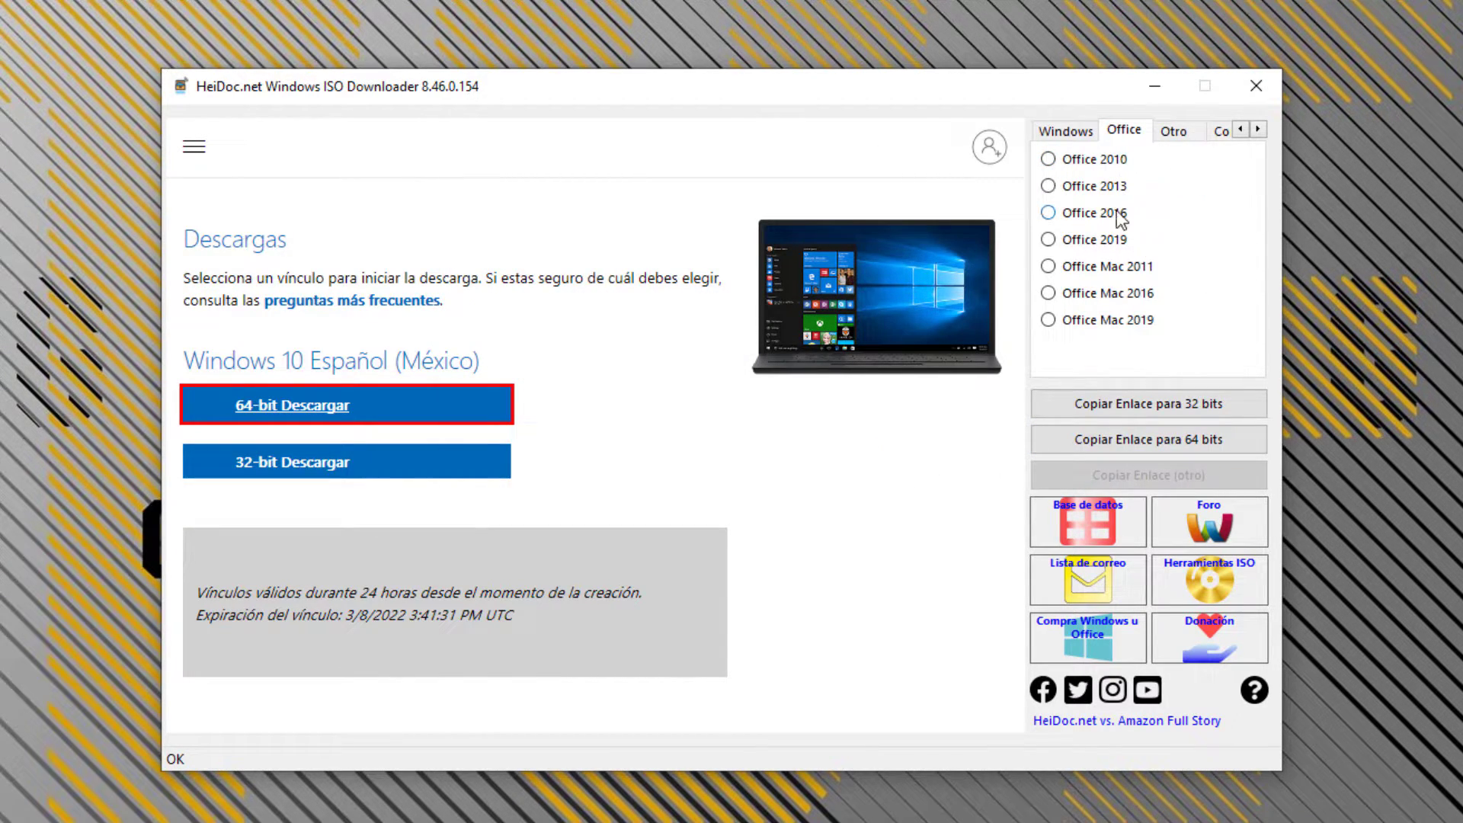
left_click(1098, 241)
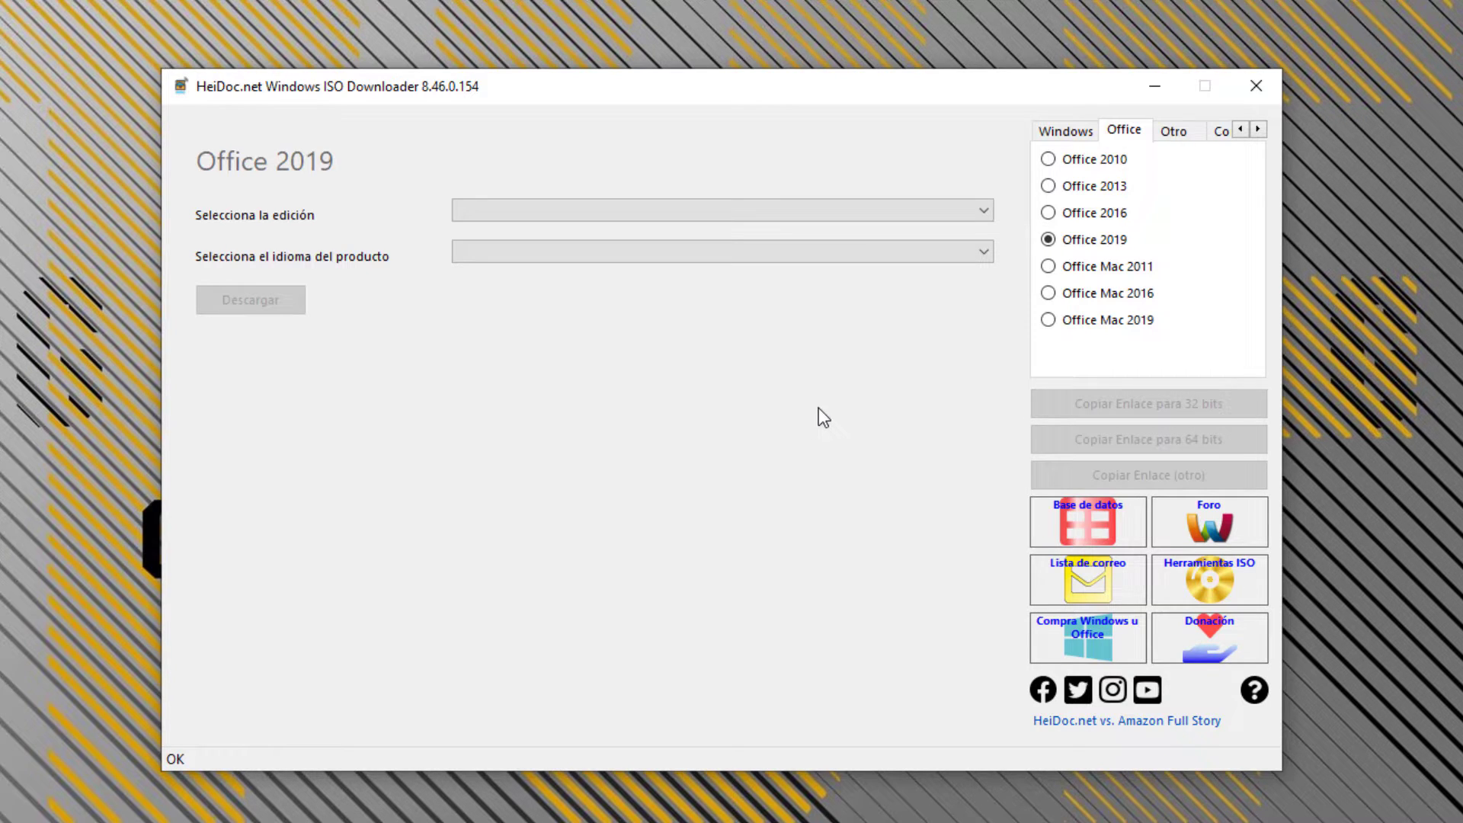
left_click(668, 212)
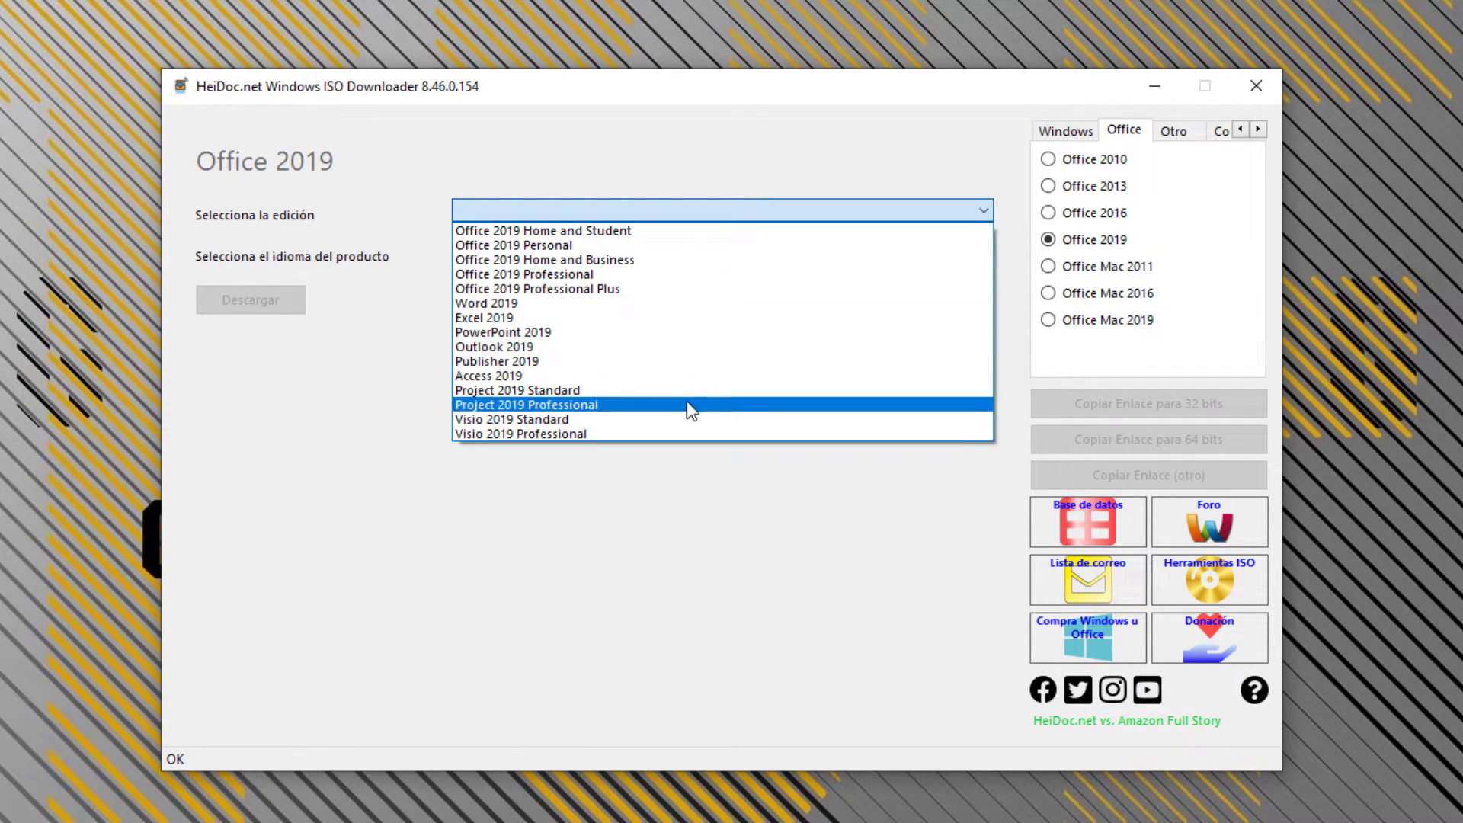
left_click(670, 290)
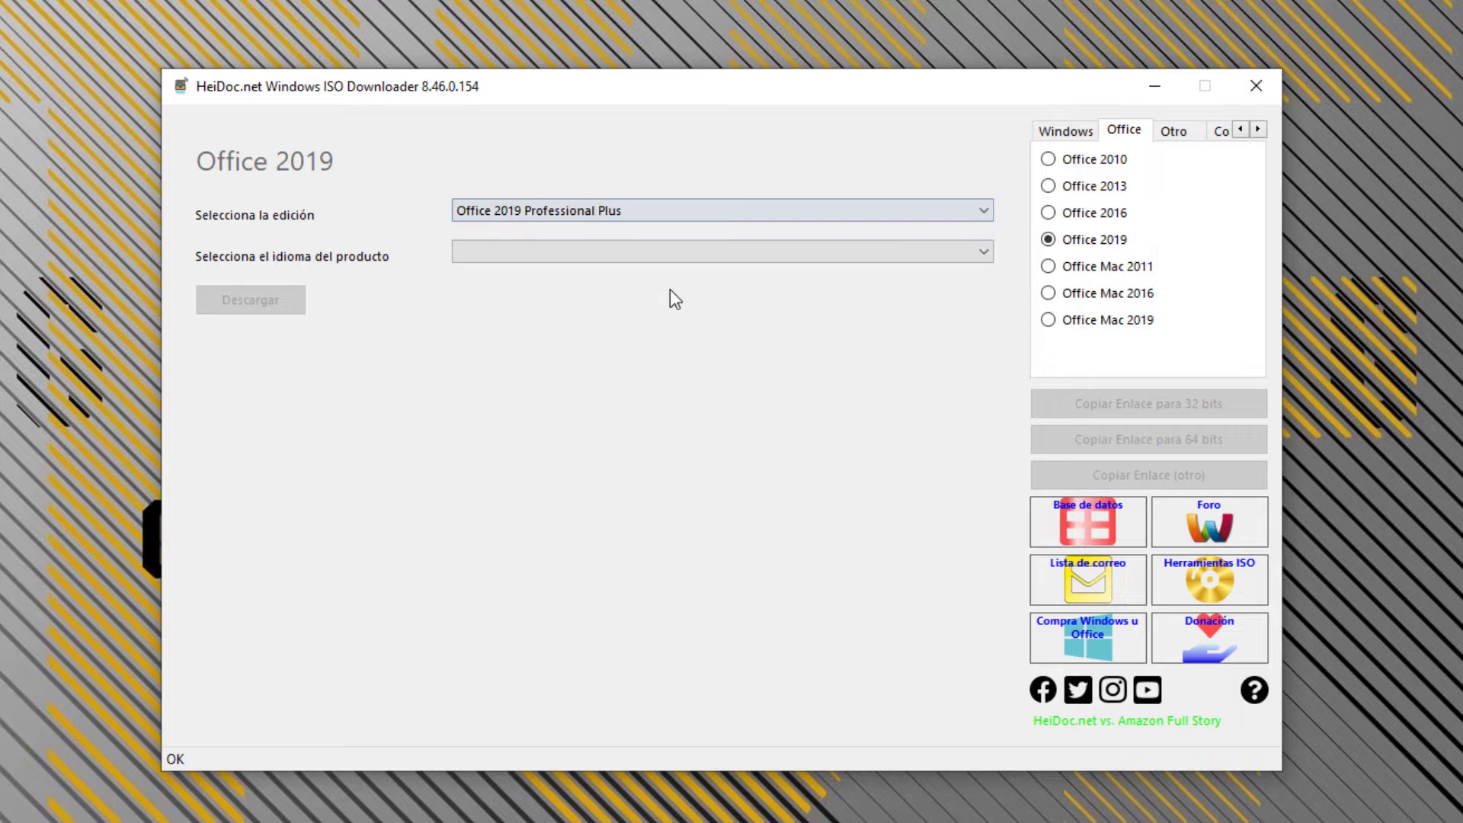
Set the Office 2019 product language to Español, ES and start its download.
left_click(619, 260)
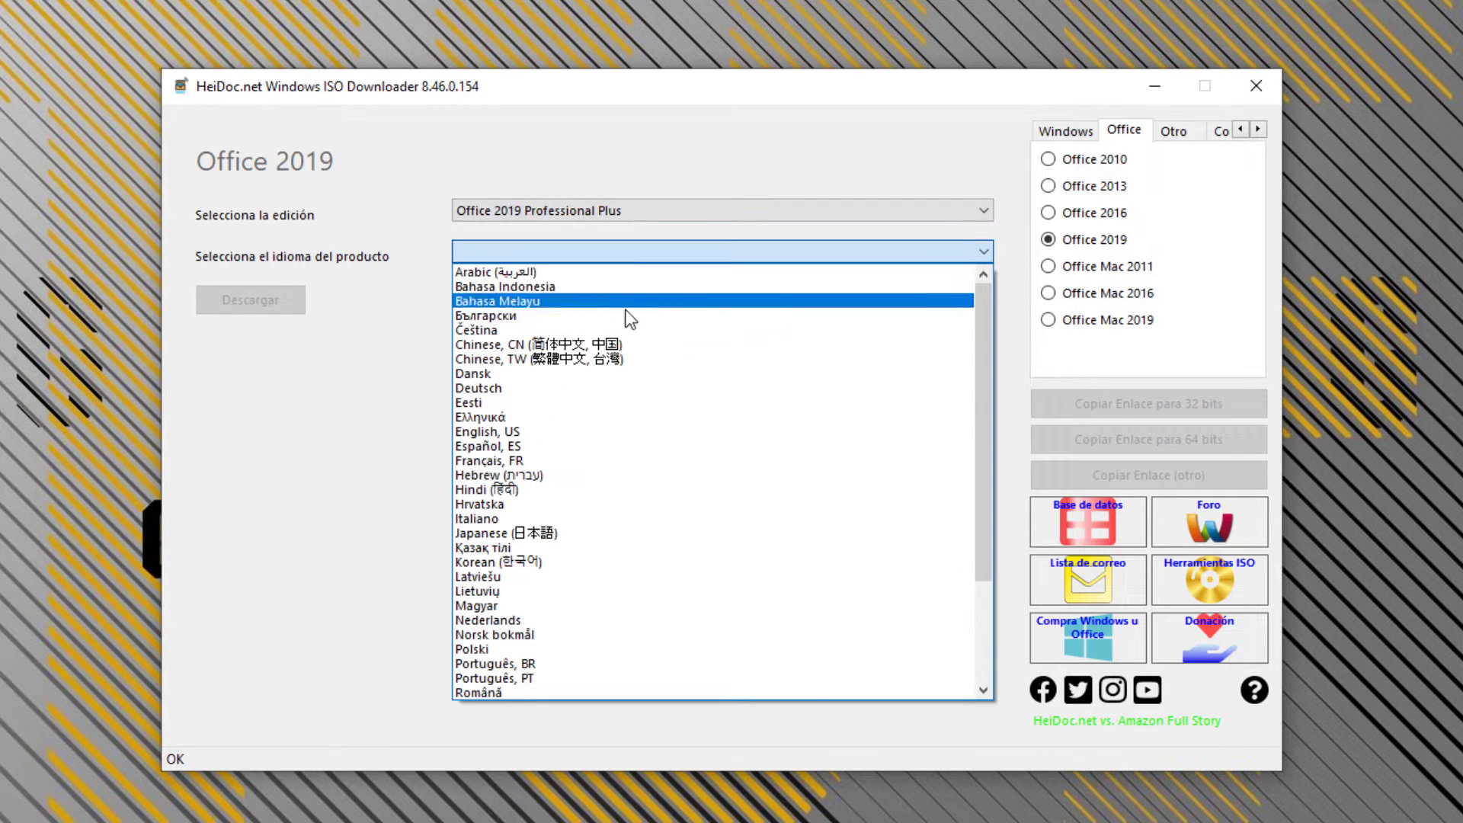
scroll(723, 431, "down", 3)
scroll(723, 431, "down", 1)
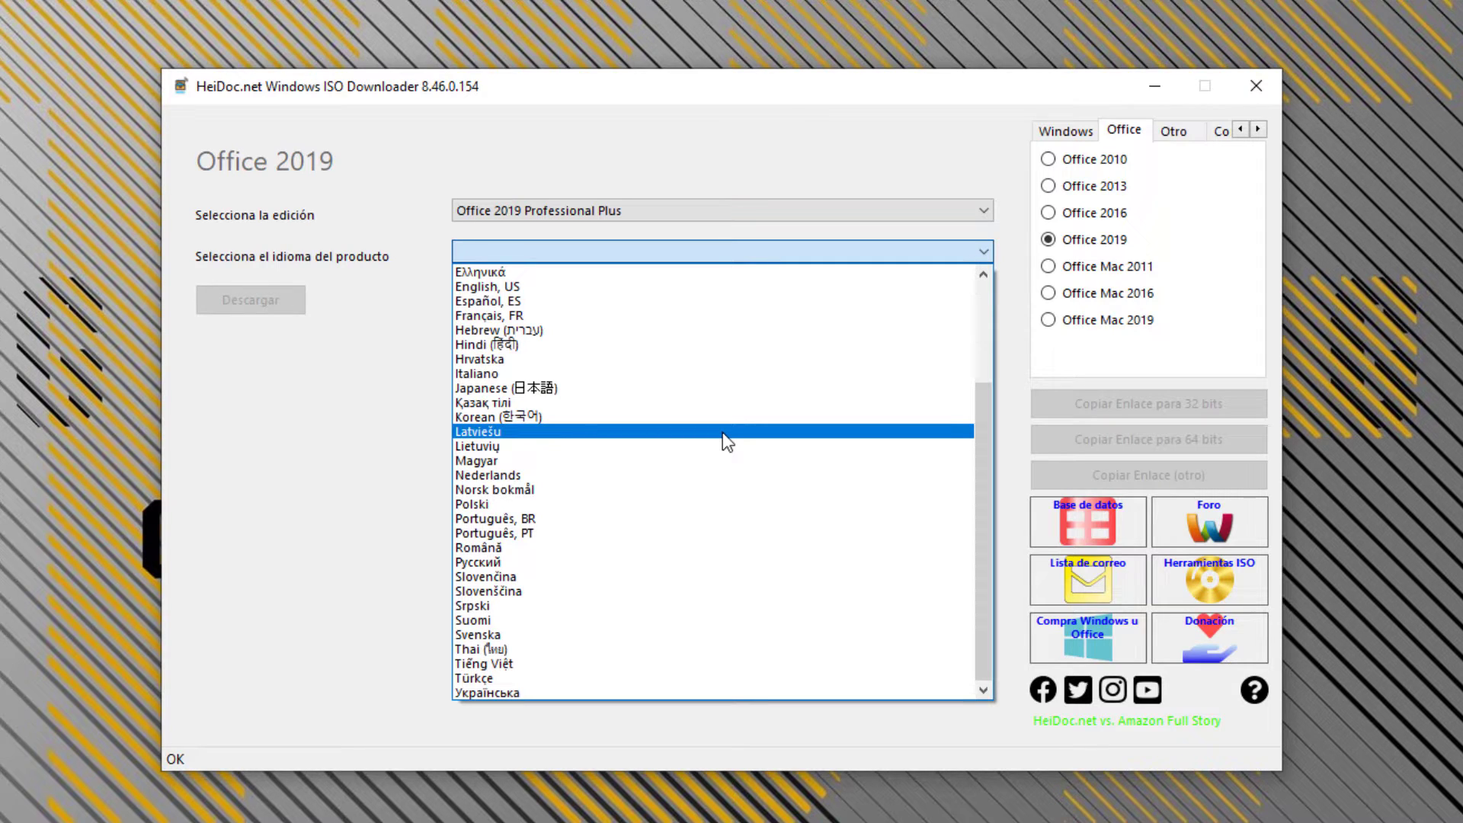
scroll(722, 432, "up", 1)
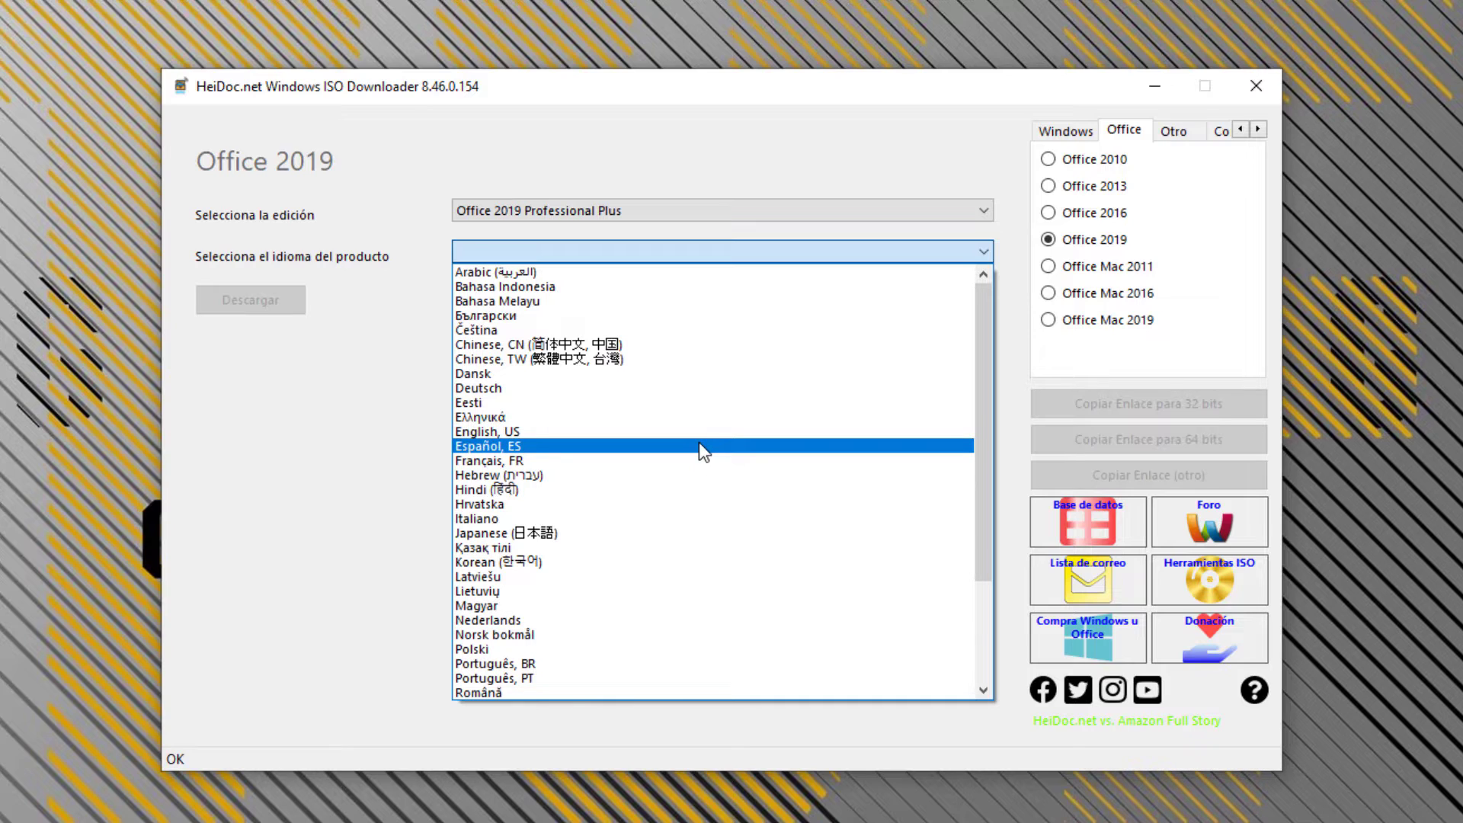
left_click(700, 445)
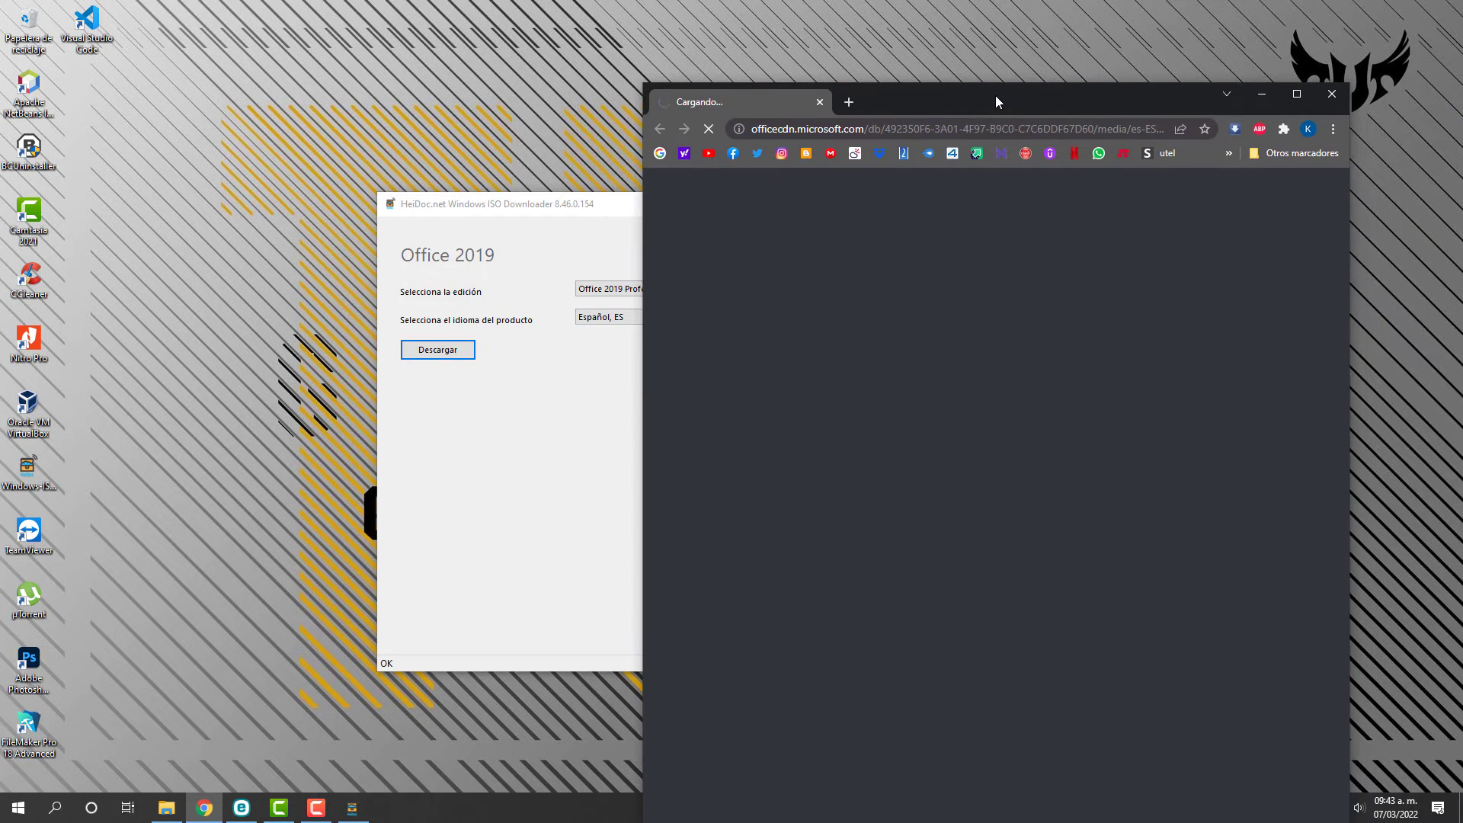
Save the ProPlus2019Retail disc image in the Descargas folder and check its progress in the browser's downloads list.
double_click(996, 99)
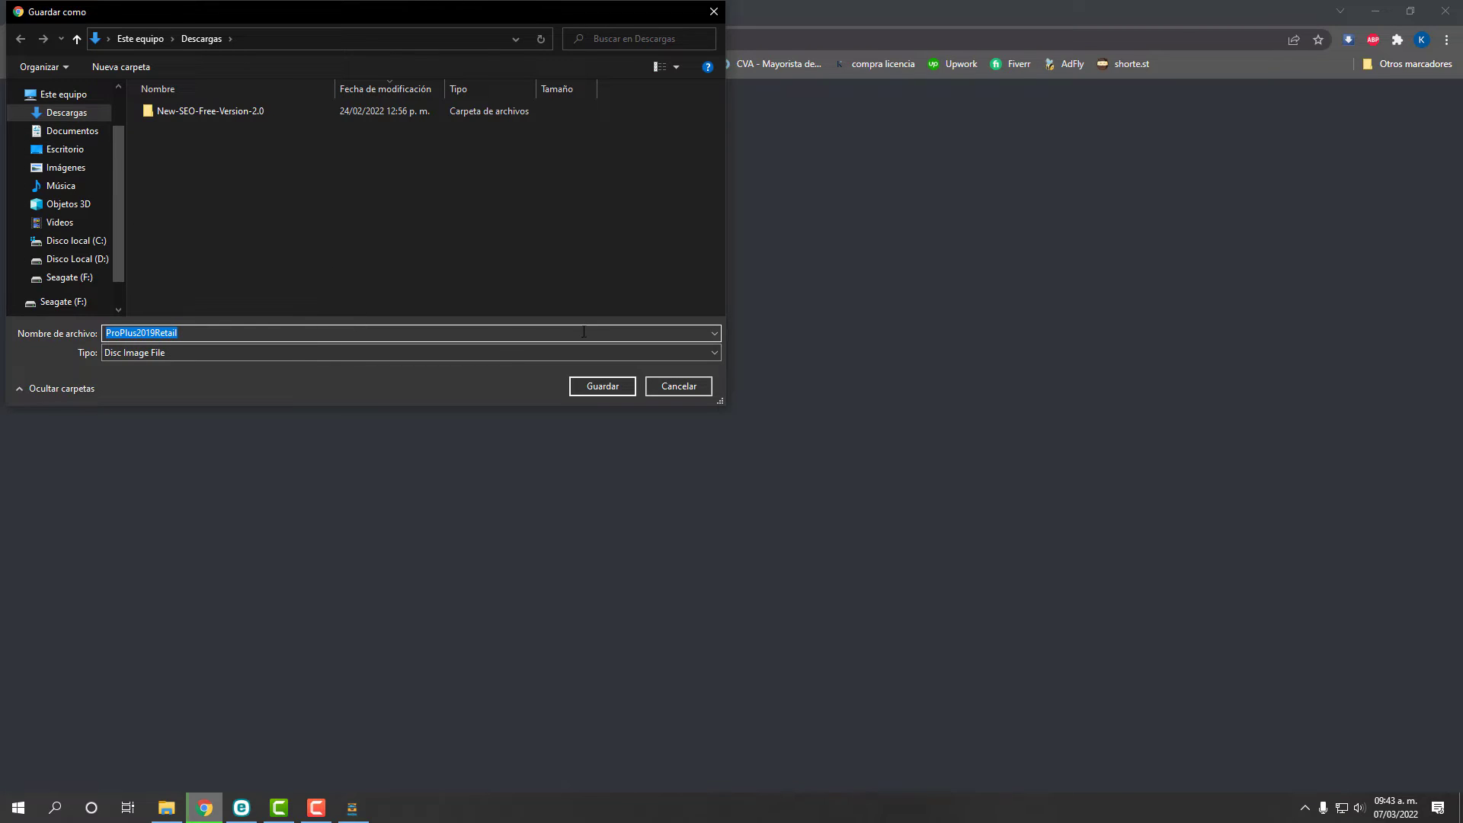
left_click(610, 388)
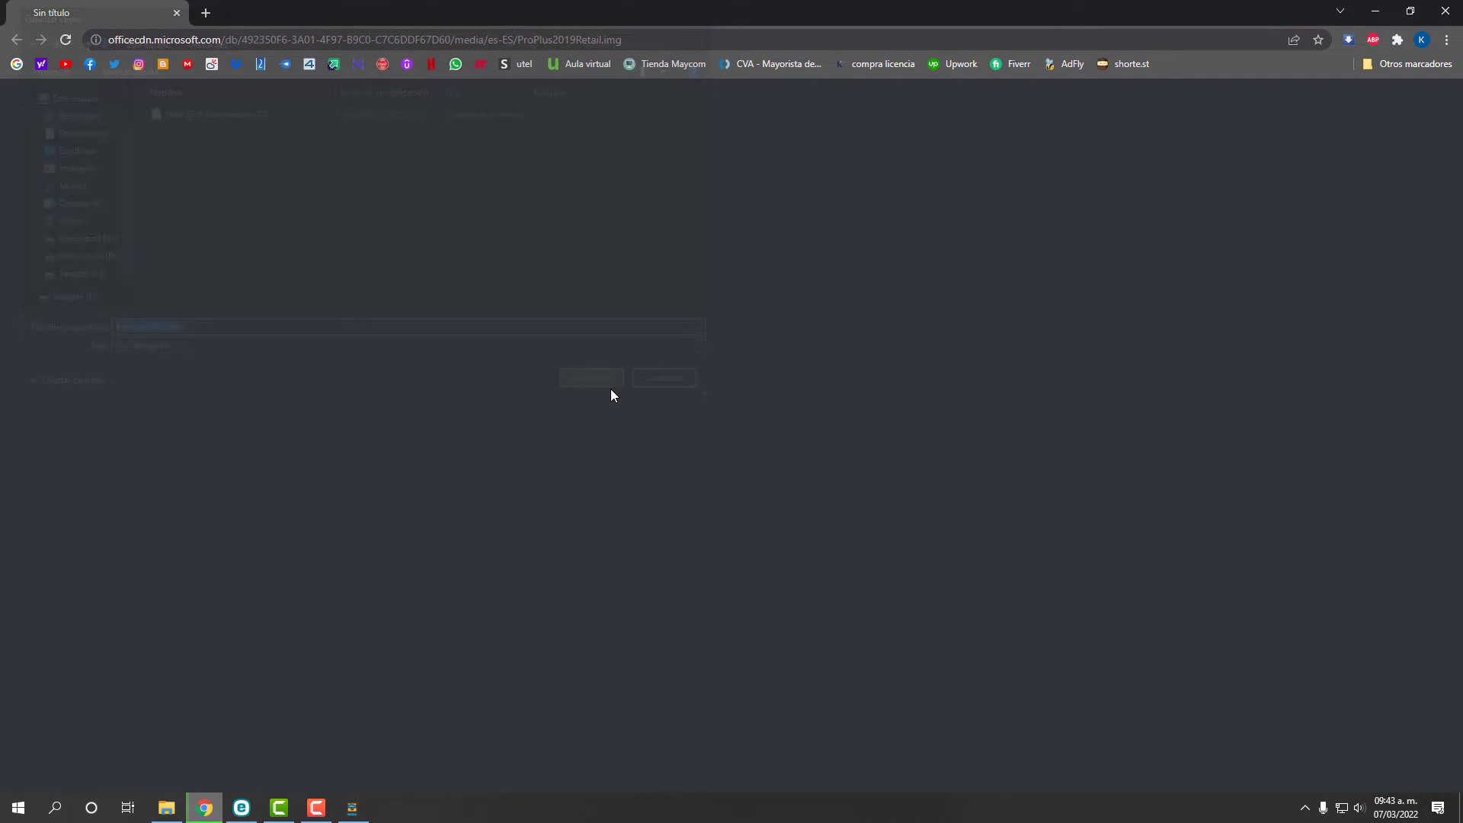
left_click(1348, 40)
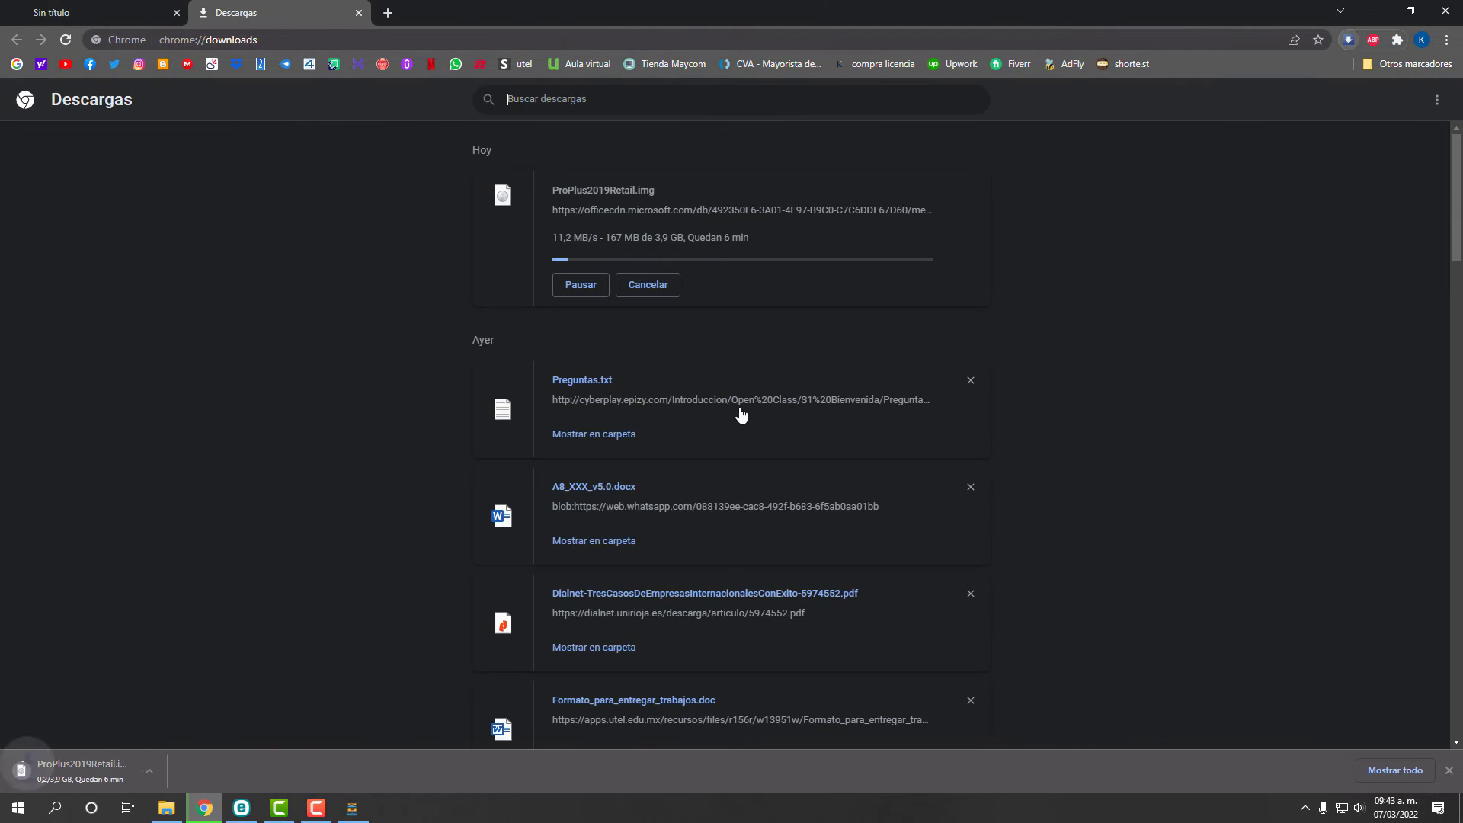
left_click(177, 13)
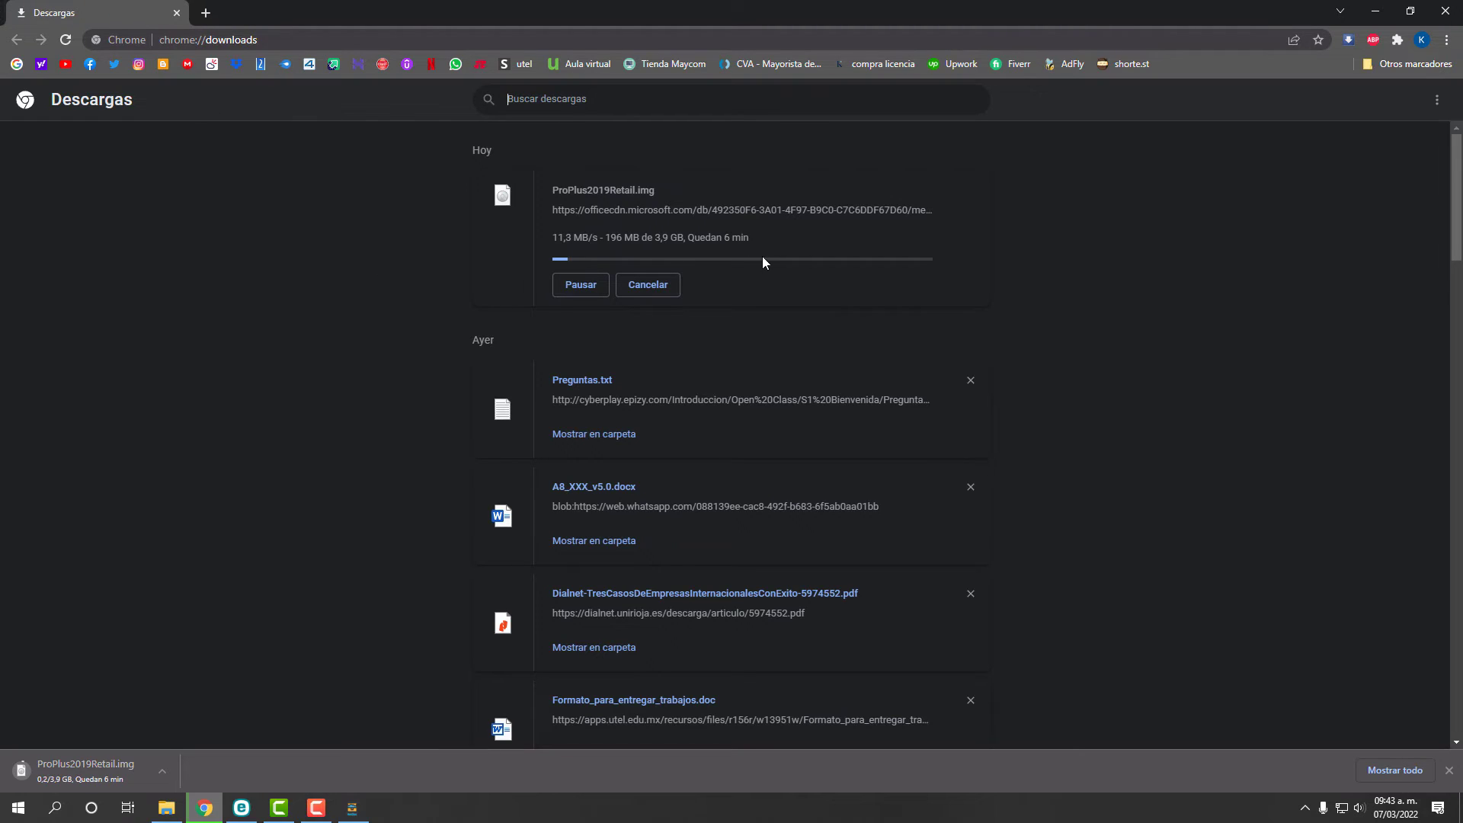